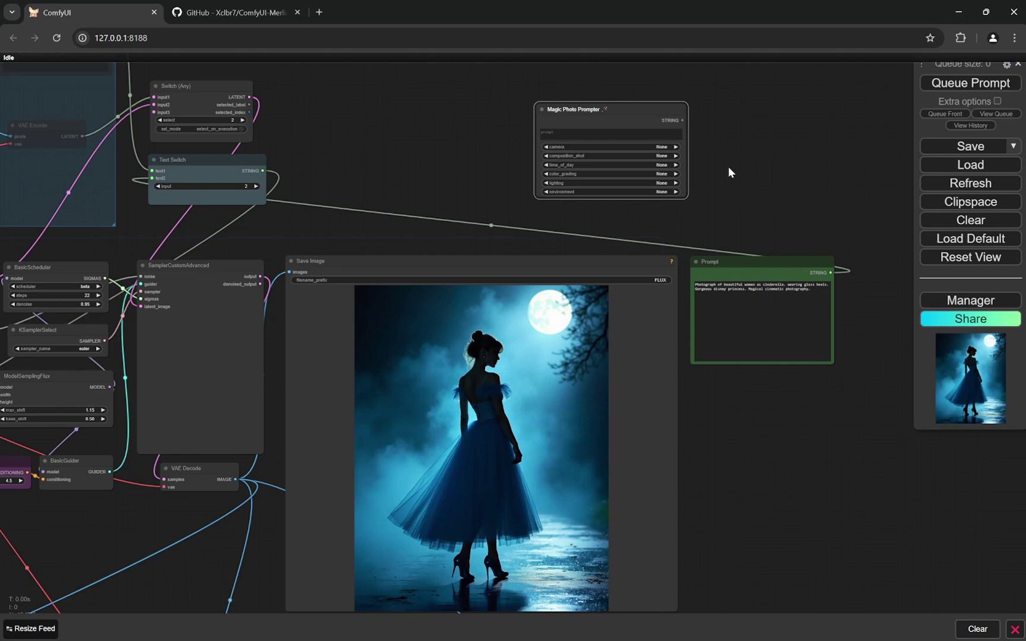
Drag the queue panel down below the top of the canvas and deselect the Magic Photo Prompter node
{"action": "scroll", "coordinate": [716, 231], "scroll_direction": "up", "scroll_amount": 4}
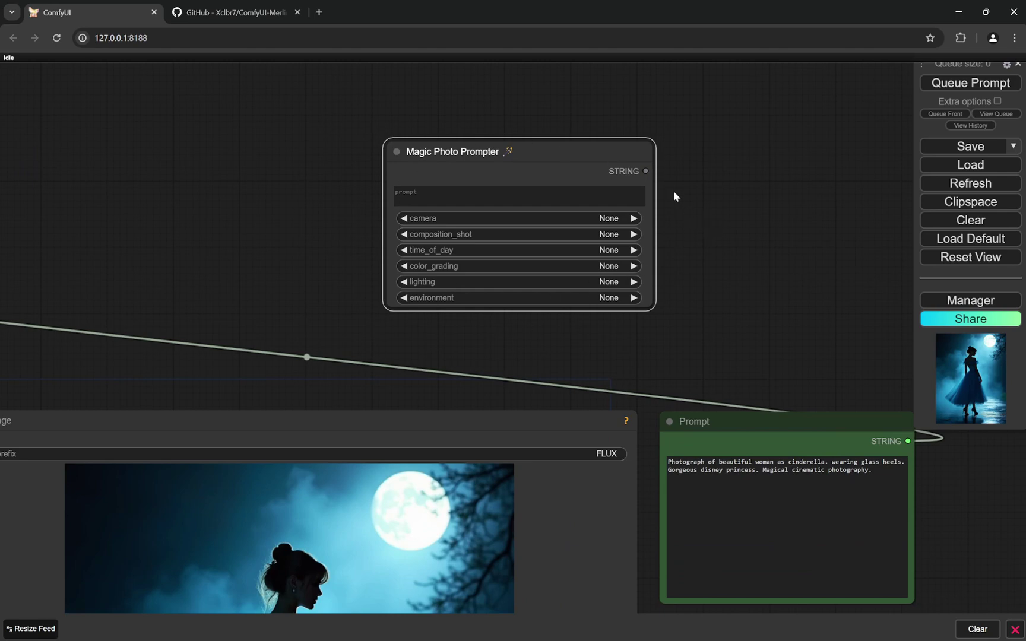
{"action": "scroll", "coordinate": [742, 187], "scroll_direction": "down", "scroll_amount": 3}
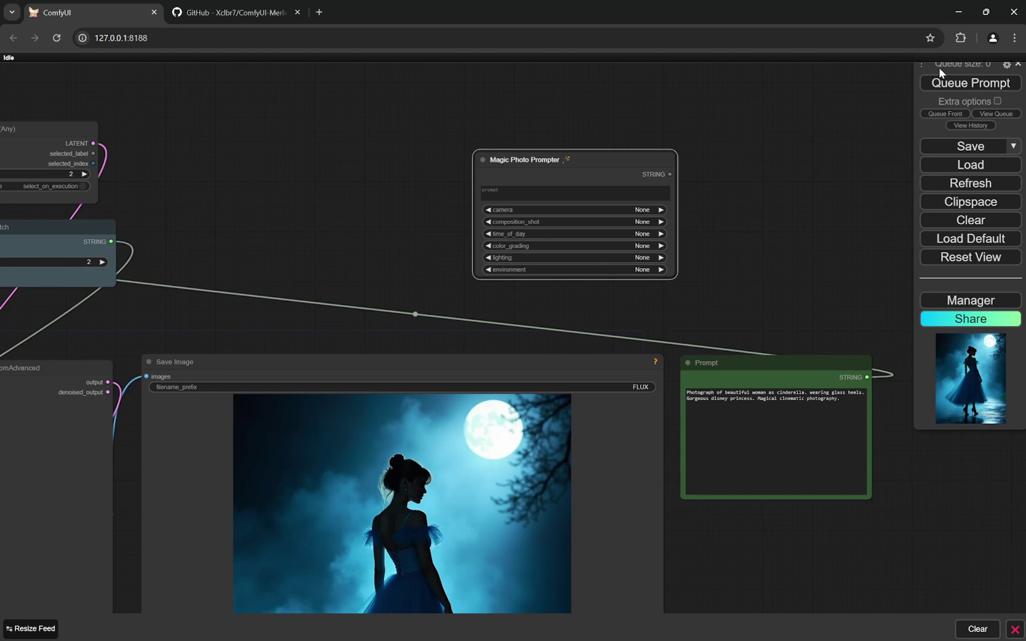
{"action": "left_click_drag", "start_coordinate": [938, 68], "coordinate": [936, 219]}
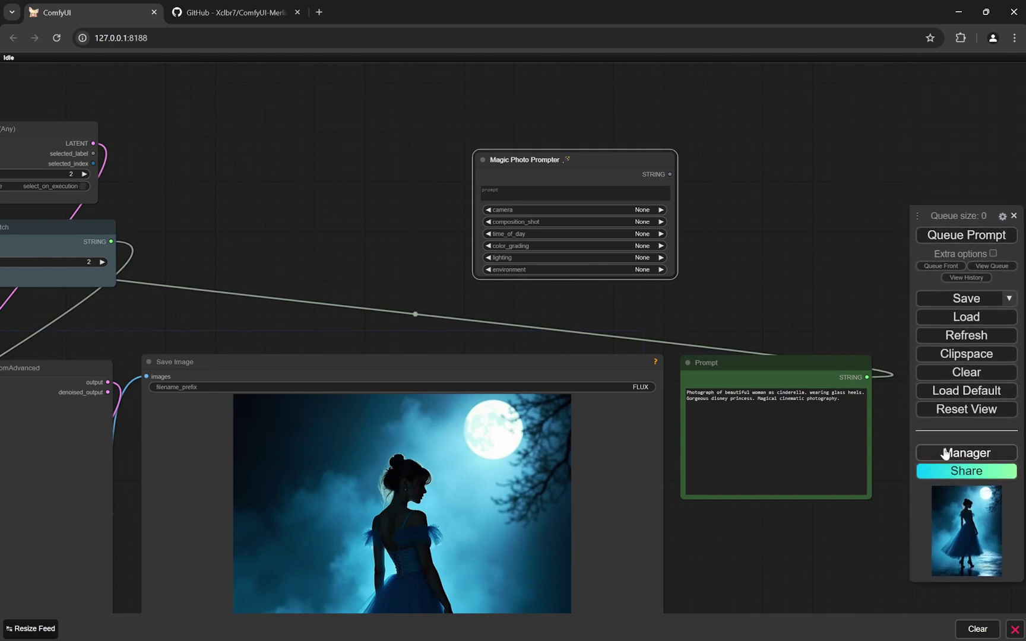
{"action": "left_click", "coordinate": [864, 277]}
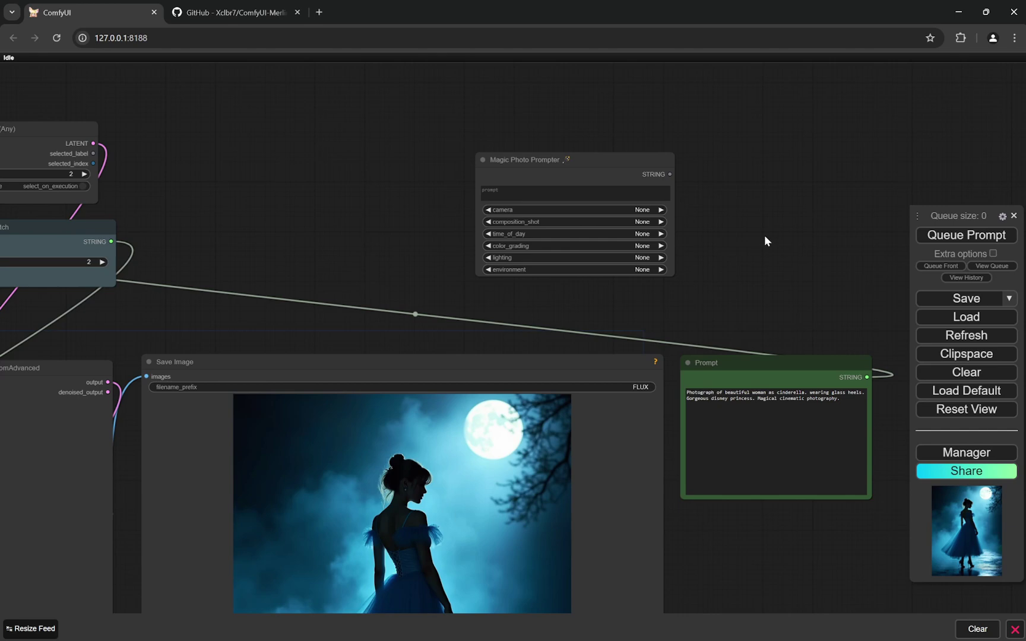
Copy the Prompt node's Cinderella text into the Magic Photo Prompter's prompt field
{"action": "scroll", "coordinate": [716, 198], "scroll_direction": "up", "scroll_amount": 3}
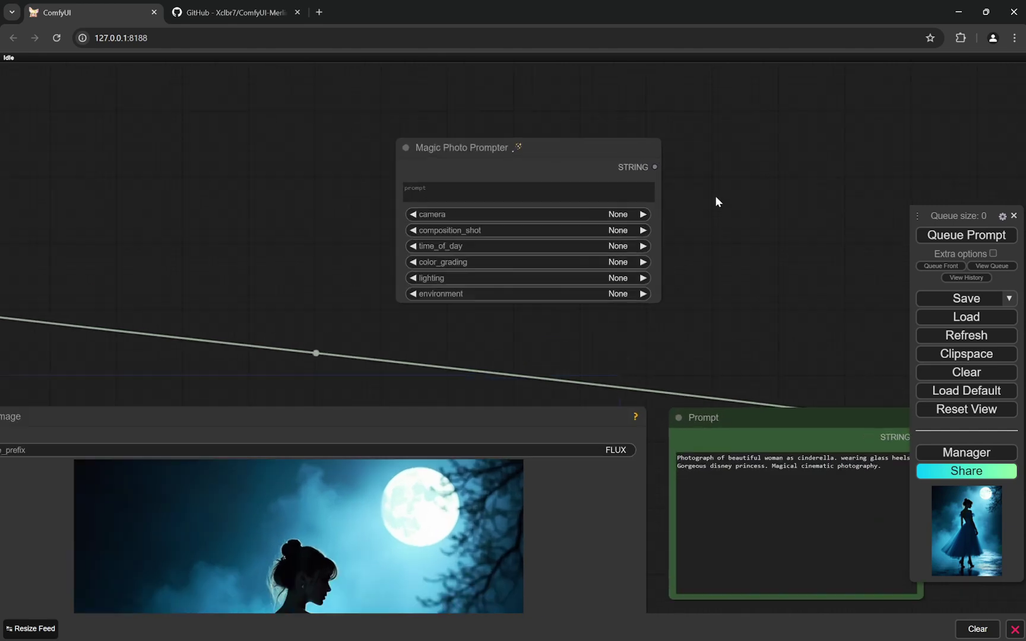
{"action": "scroll", "coordinate": [716, 199], "scroll_direction": "down", "scroll_amount": 5}
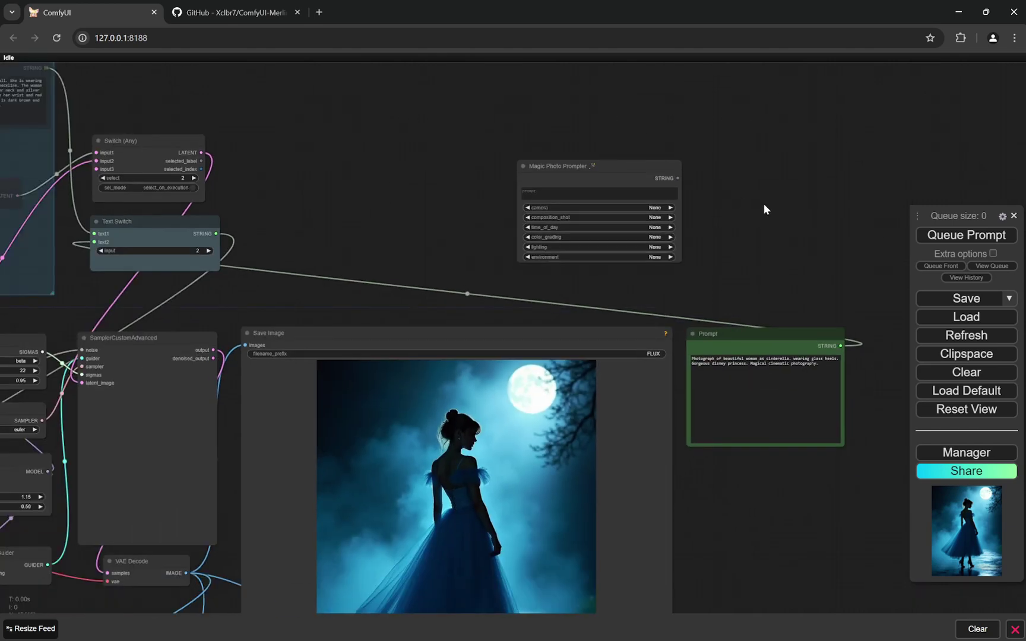
{"action": "scroll", "coordinate": [769, 211], "scroll_direction": "down", "scroll_amount": 6}
{"action": "left_click_drag", "start_coordinate": [584, 212], "coordinate": [614, 165]}
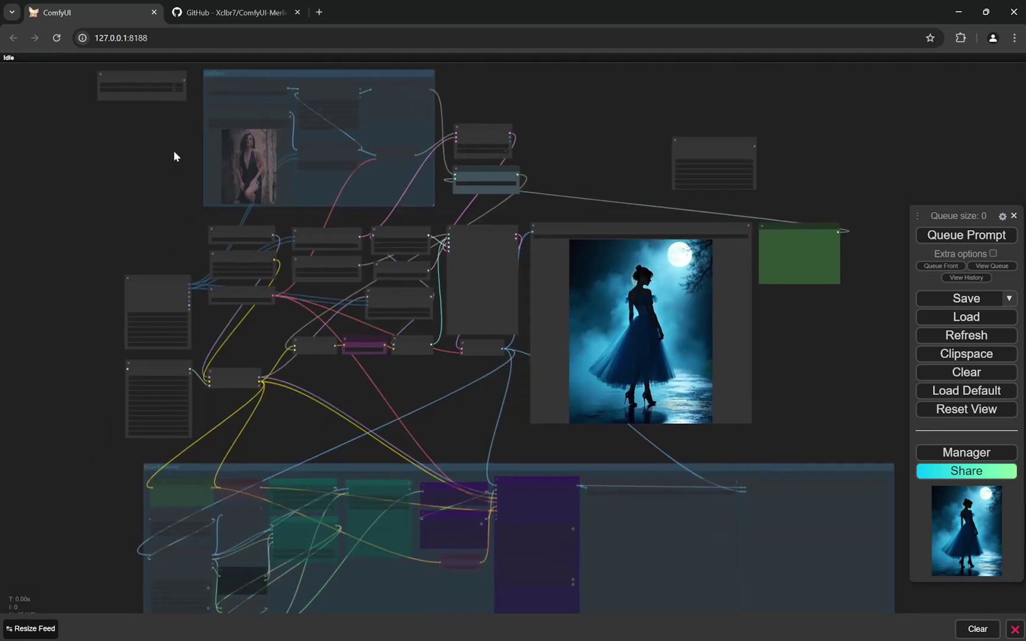
{"action": "scroll", "coordinate": [540, 213], "scroll_direction": "up", "scroll_amount": 5}
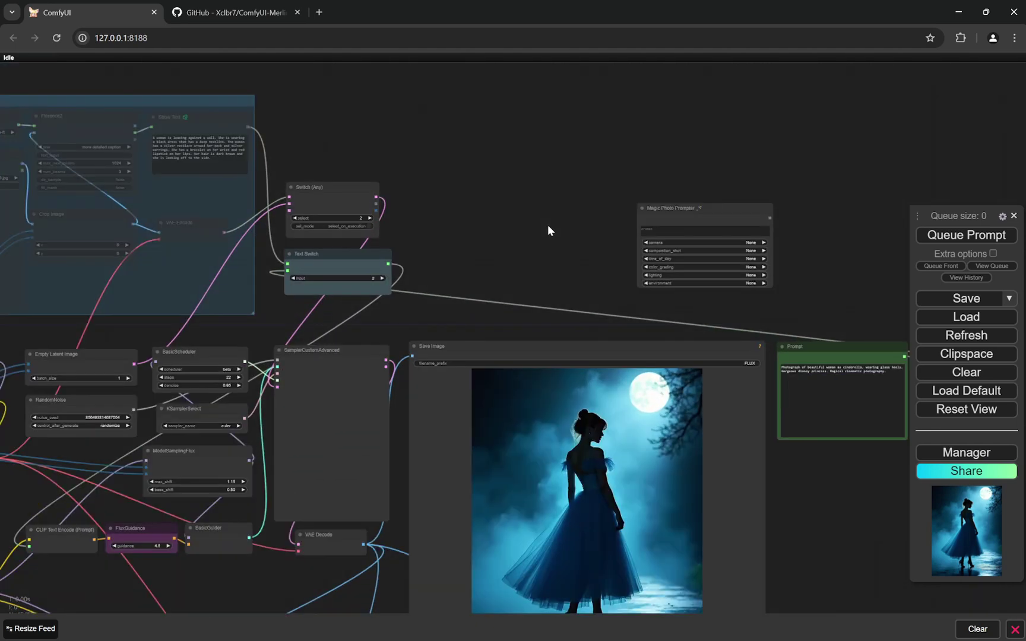
{"action": "scroll", "coordinate": [548, 224], "scroll_direction": "down", "scroll_amount": 5}
{"action": "left_click_drag", "start_coordinate": [488, 203], "coordinate": [579, 170]}
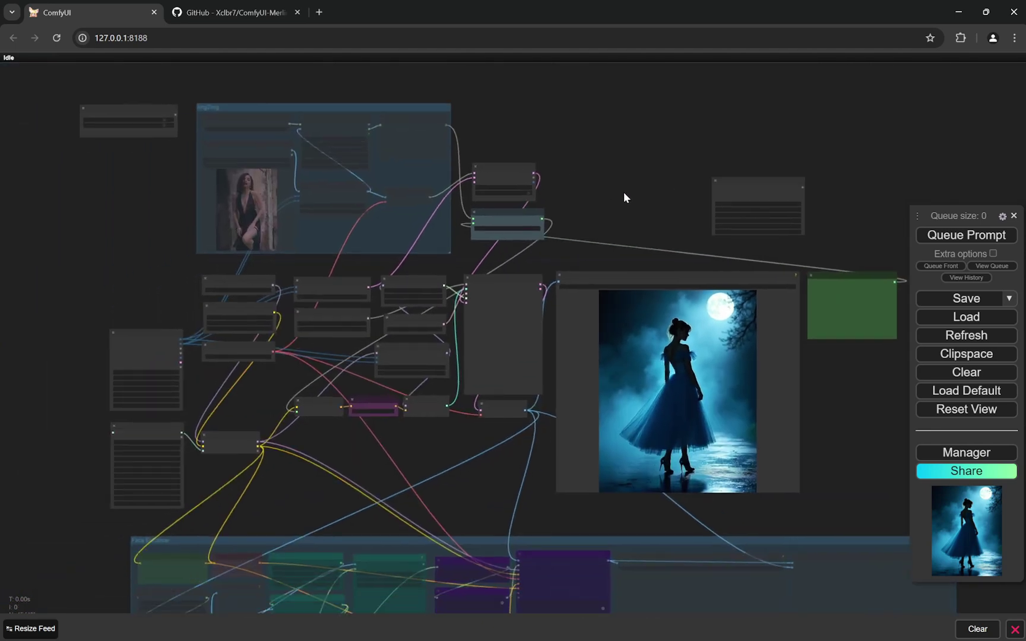
{"action": "left_click_drag", "start_coordinate": [623, 198], "coordinate": [559, 234]}
{"action": "scroll", "coordinate": [705, 228], "scroll_direction": "up", "scroll_amount": 5}
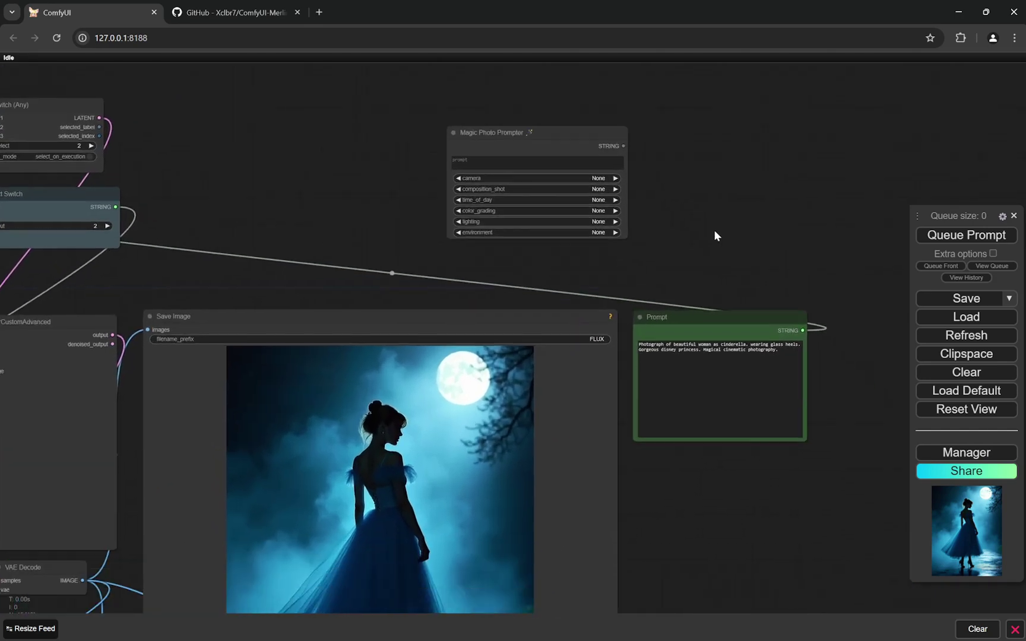
{"action": "scroll", "coordinate": [713, 233], "scroll_direction": "up", "scroll_amount": 4}
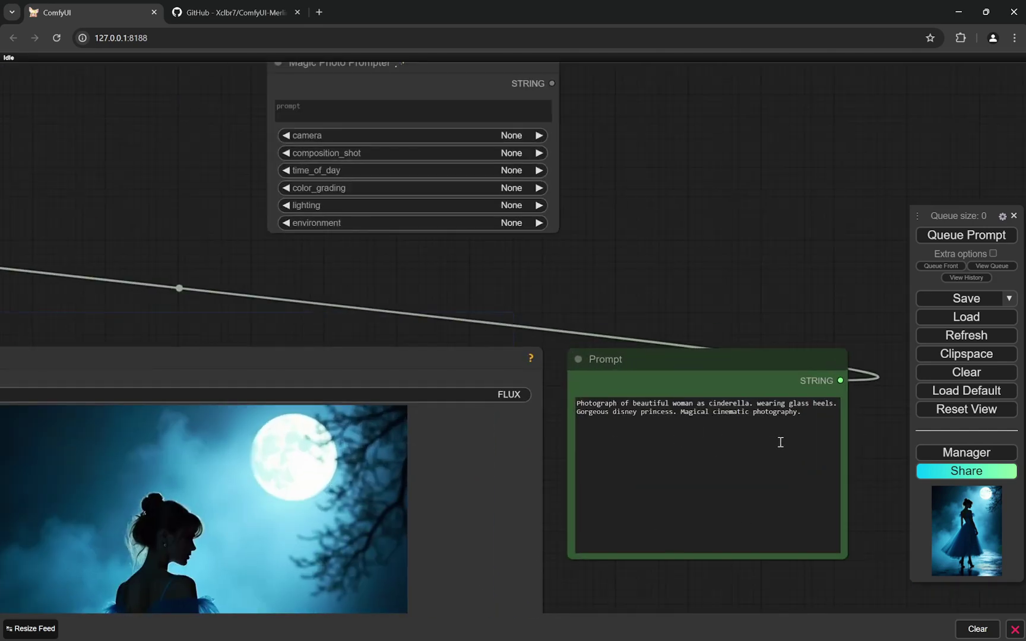
{"action": "left_click_drag", "start_coordinate": [660, 214], "coordinate": [719, 305]}
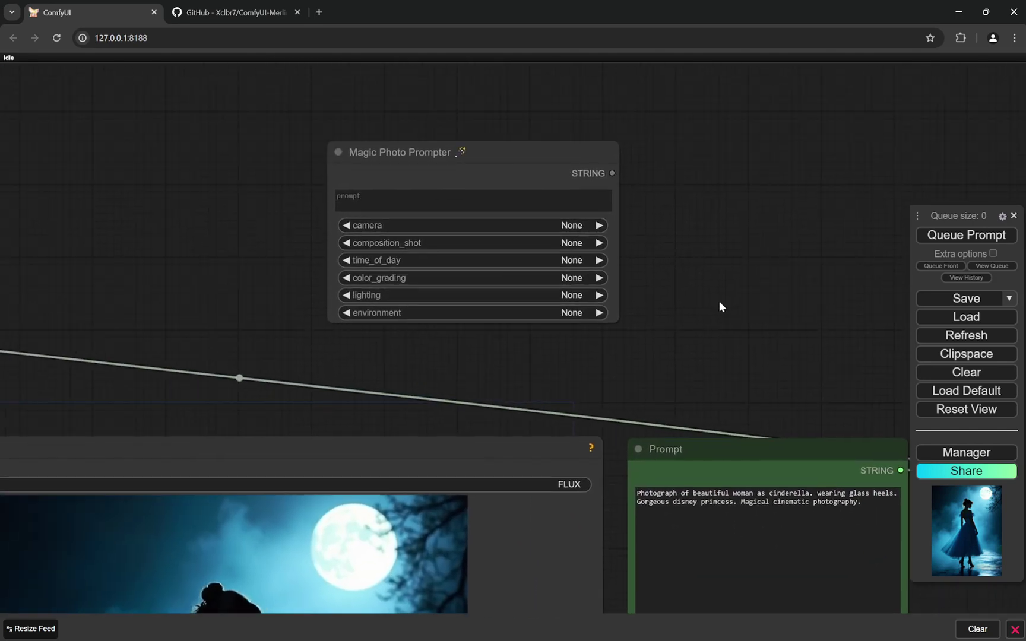
{"action": "triple_click", "coordinate": [784, 503]}
{"action": "key", "text": "ctrl+c"}
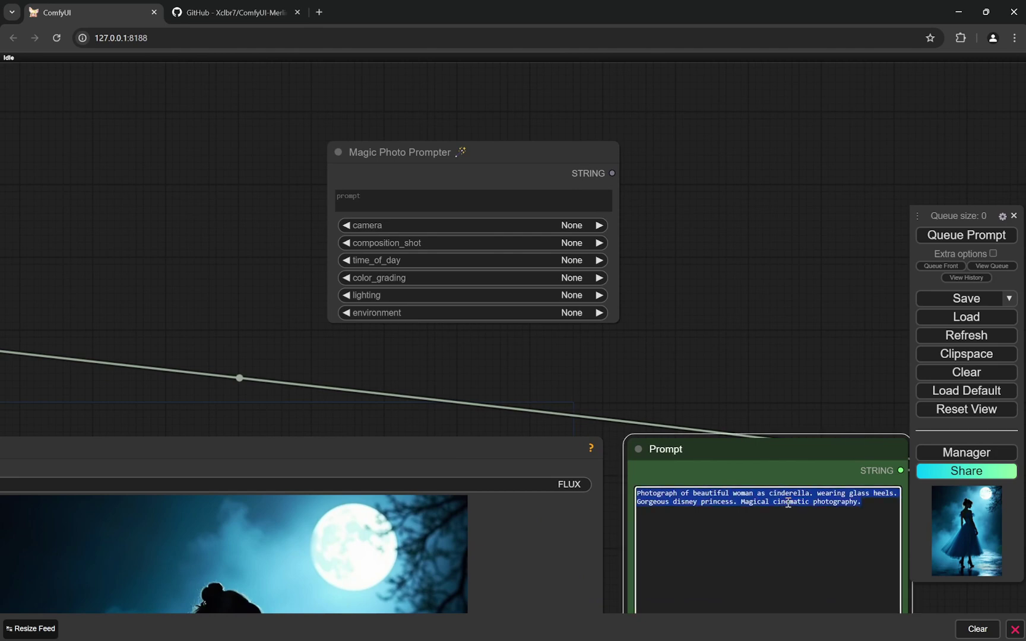
{"action": "left_click", "coordinate": [473, 196]}
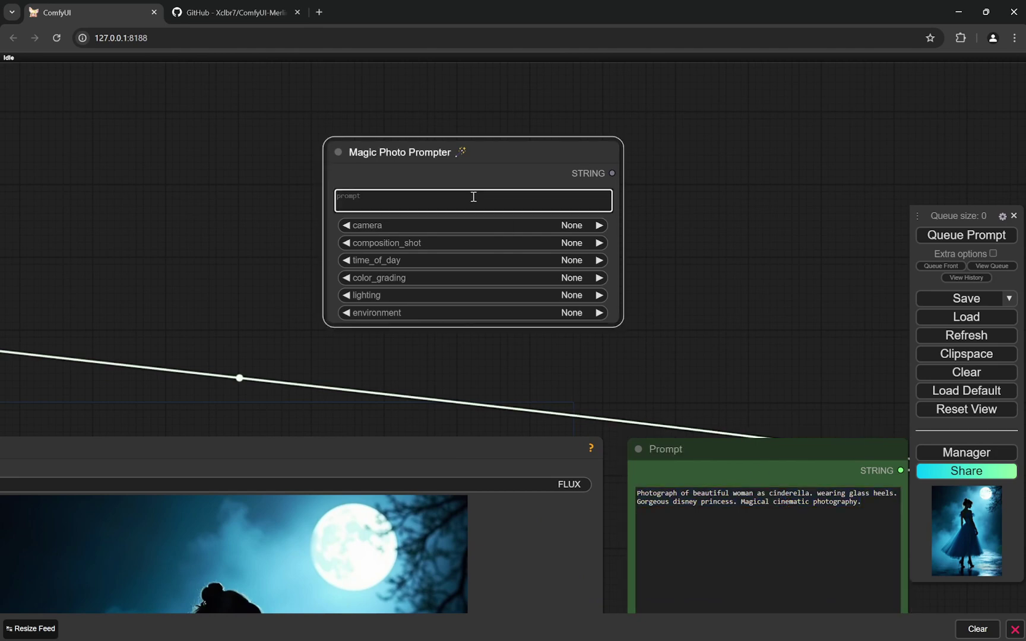
{"action": "key", "text": "ctrl+v"}
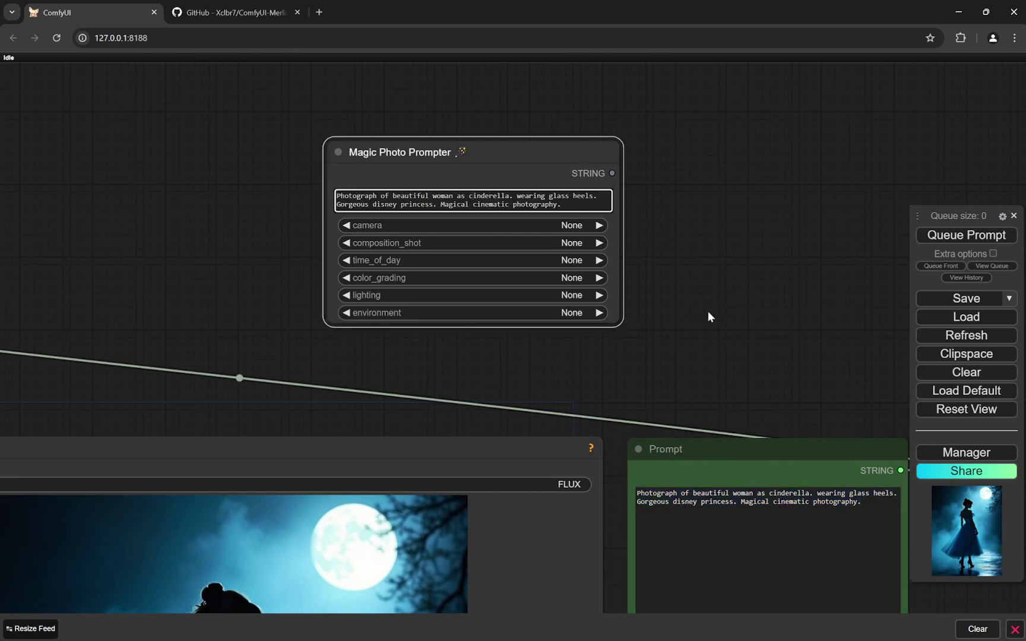
Resize the Magic Photo Prompter node, then delete it from the workflow
{"action": "left_click_drag", "start_coordinate": [700, 305], "coordinate": [760, 307]}
{"action": "scroll", "coordinate": [756, 291], "scroll_direction": "up", "scroll_amount": 1}
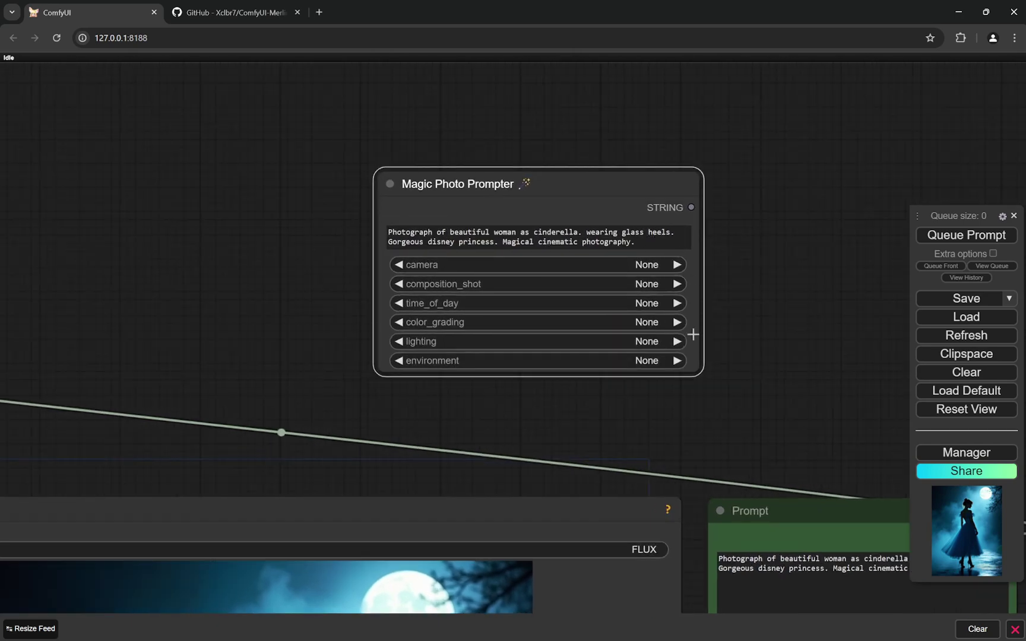
{"action": "left_click_drag", "start_coordinate": [700, 371], "coordinate": [664, 386]}
{"action": "key", "text": "Delete"}
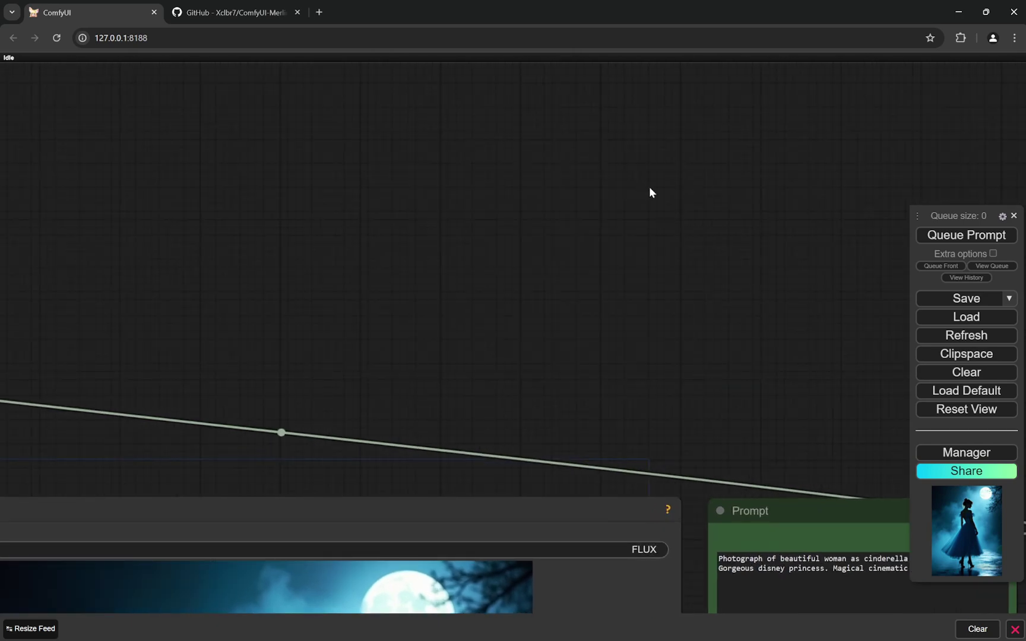
Switch to the ComfyUI-Merlin repository tab and skim its Magic Photo Prompter README
{"action": "left_click", "coordinate": [243, 13]}
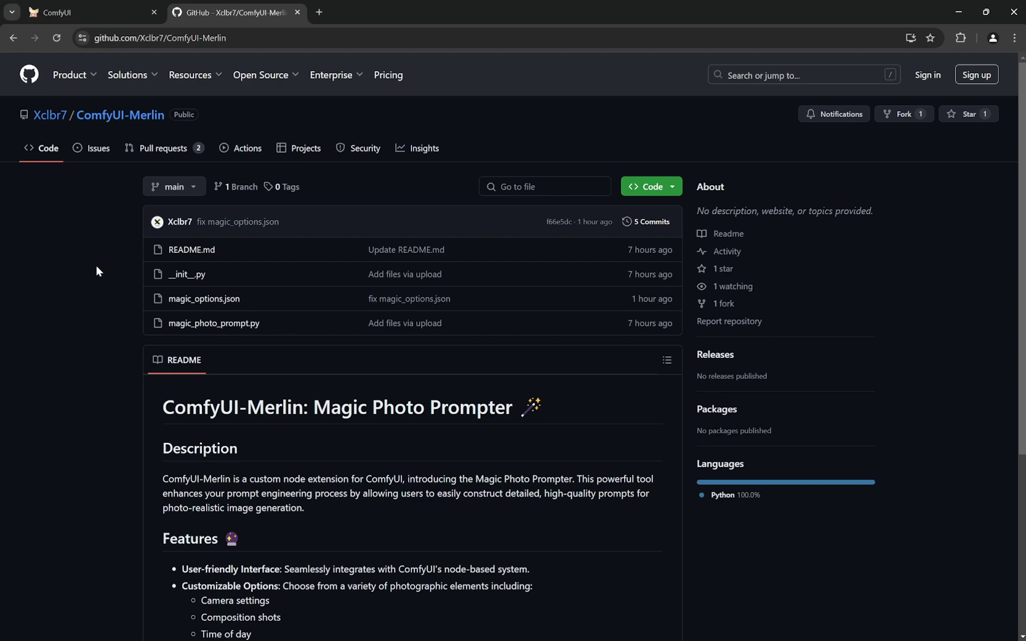
{"action": "scroll", "coordinate": [101, 321], "scroll_direction": "down", "scroll_amount": 2}
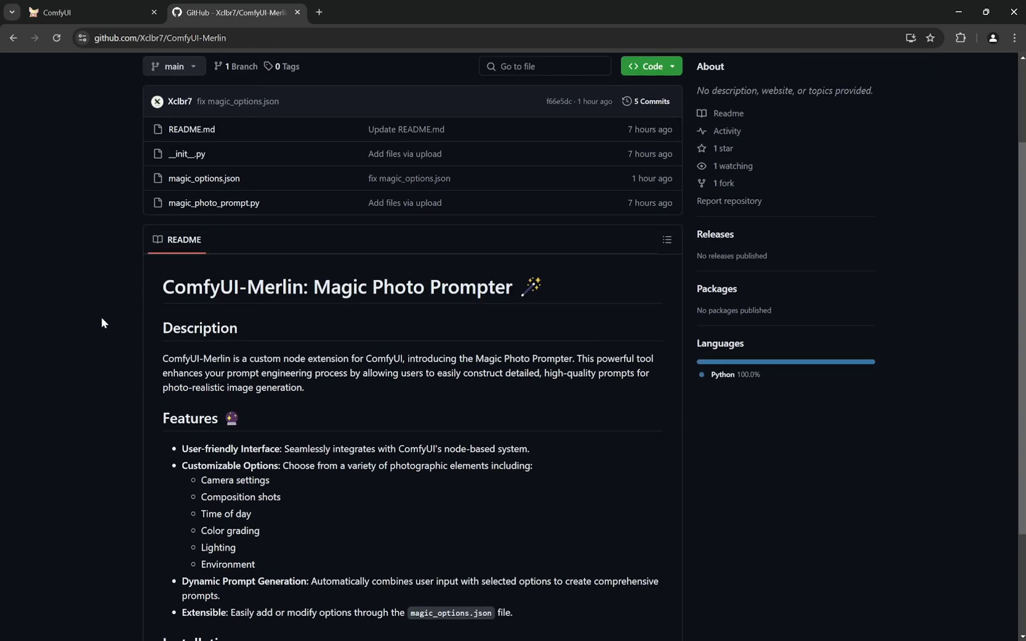
{"action": "scroll", "coordinate": [116, 337], "scroll_direction": "up", "scroll_amount": 1}
{"action": "scroll", "coordinate": [116, 338], "scroll_direction": "down", "scroll_amount": 2}
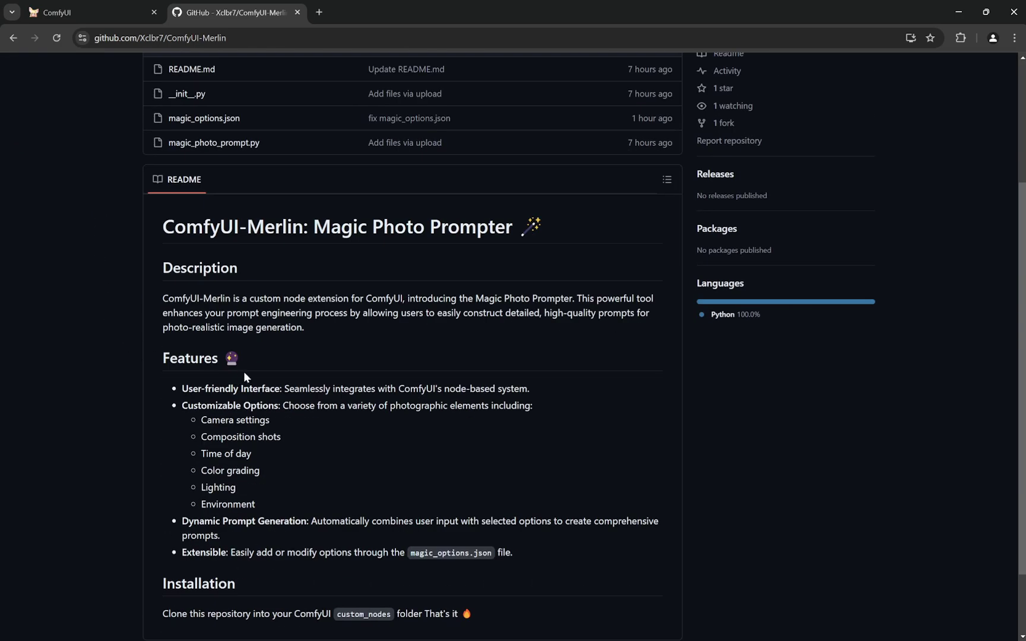
{"action": "scroll", "coordinate": [290, 360], "scroll_direction": "up", "scroll_amount": 2}
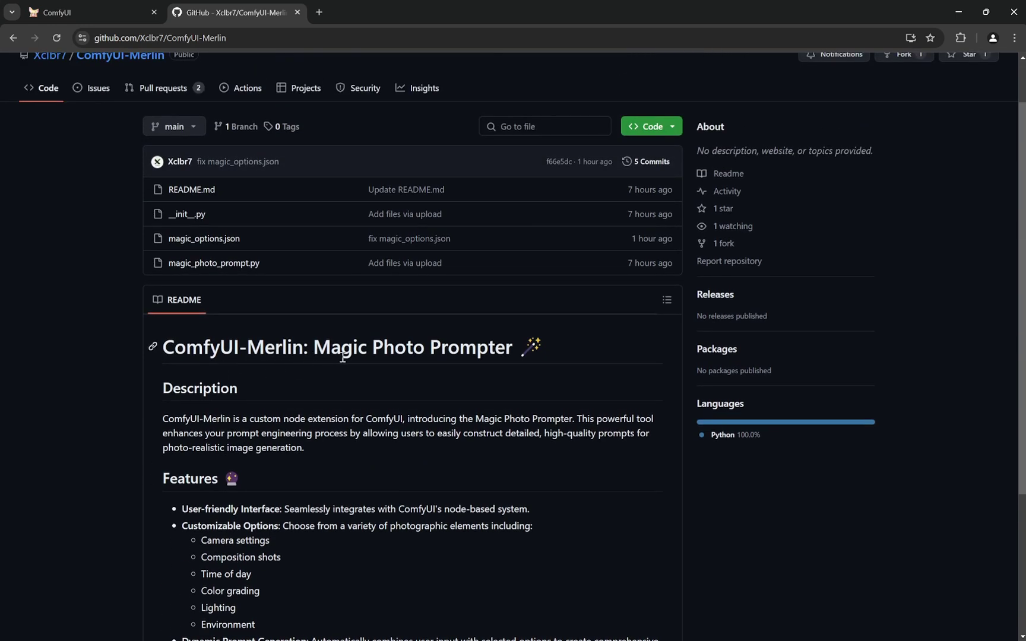
{"action": "scroll", "coordinate": [589, 364], "scroll_direction": "up", "scroll_amount": 1}
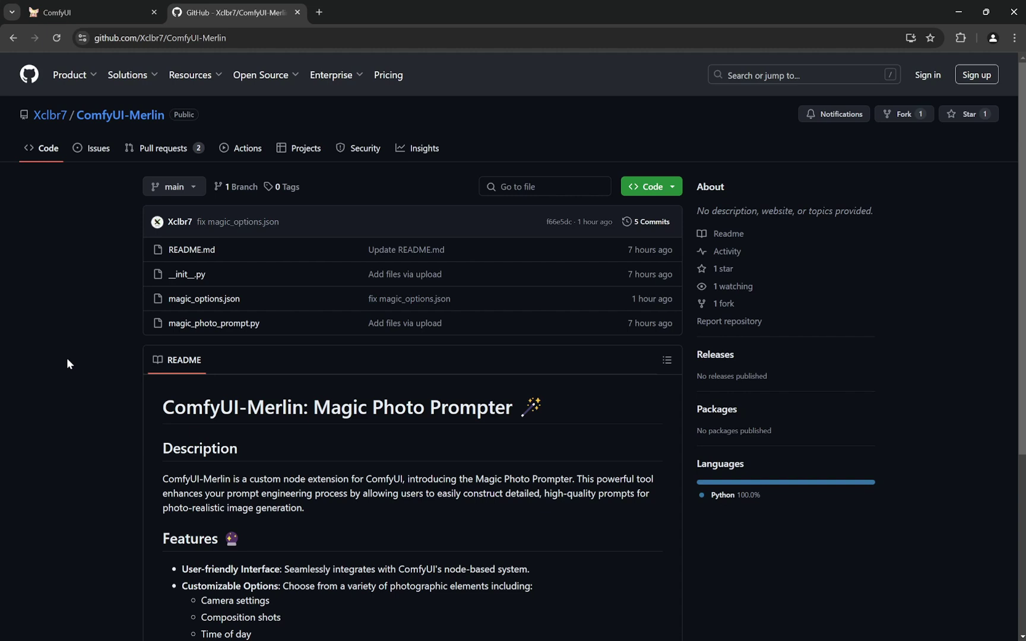
Copy the HTTPS clone URL from the green Code dropdown, then close the dropdown
{"action": "left_click", "coordinate": [671, 187]}
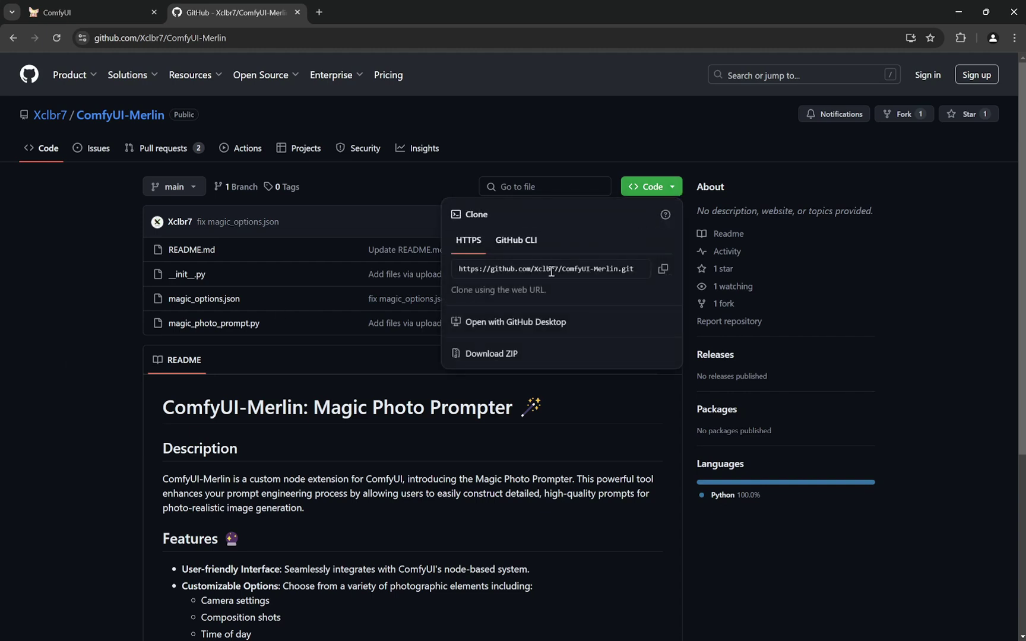
{"action": "left_click", "coordinate": [663, 268]}
{"action": "left_click", "coordinate": [95, 321]}
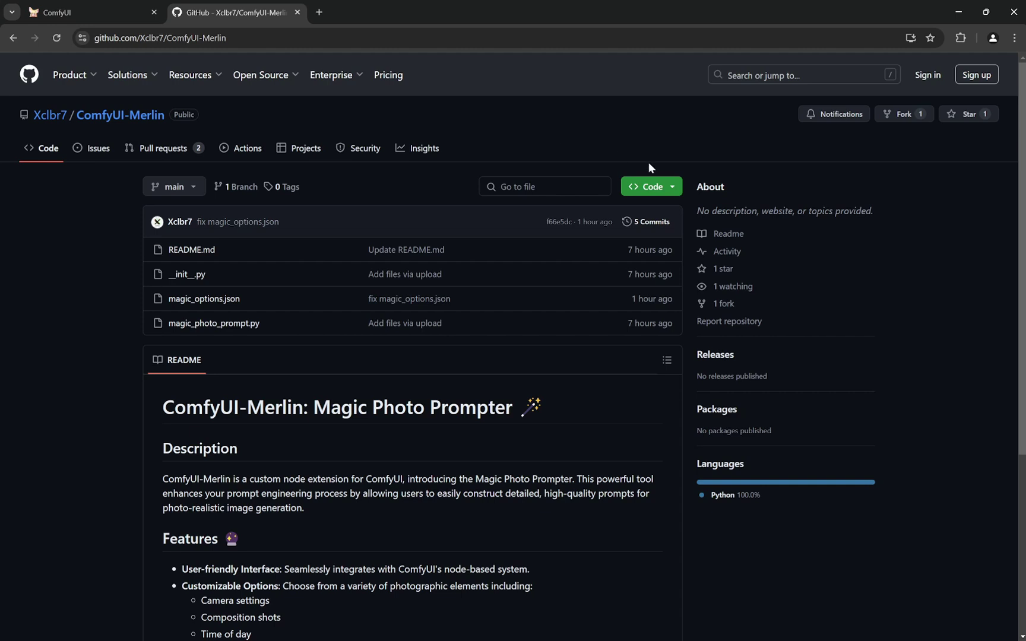
{"action": "left_click", "coordinate": [671, 187]}
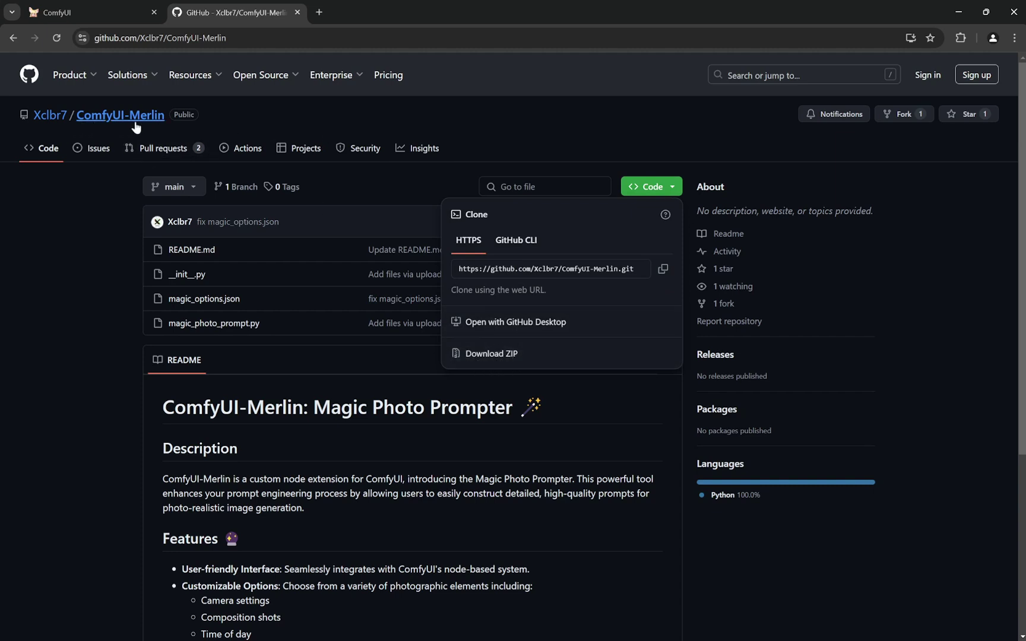
{"action": "left_click", "coordinate": [80, 221]}
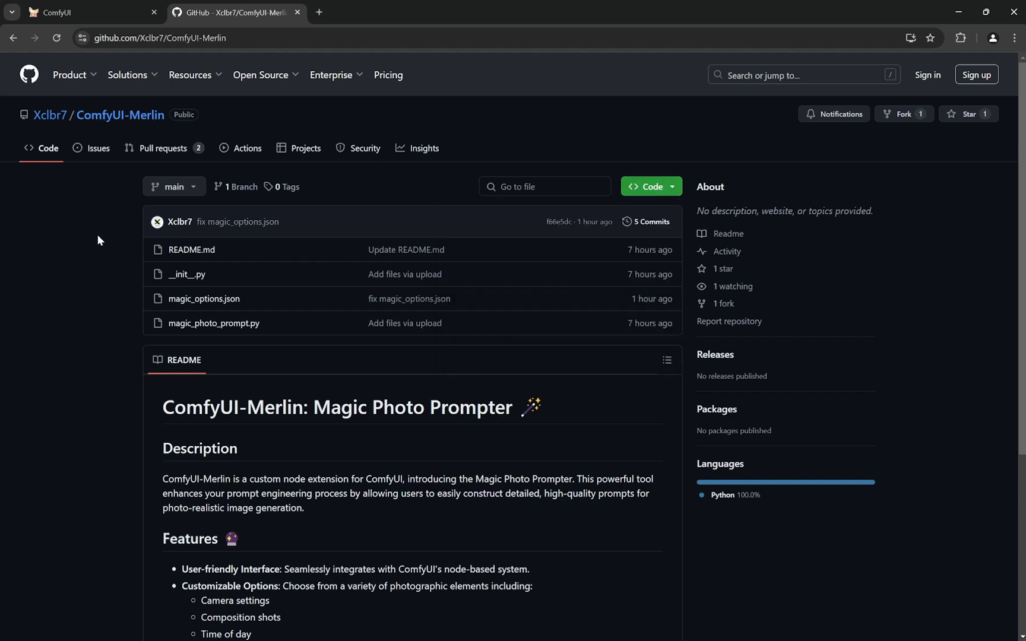
Back in ComfyUI, add a Magic Photo Prompter node via a 'magic' search, then position and narrow it
{"action": "left_click", "coordinate": [62, 12]}
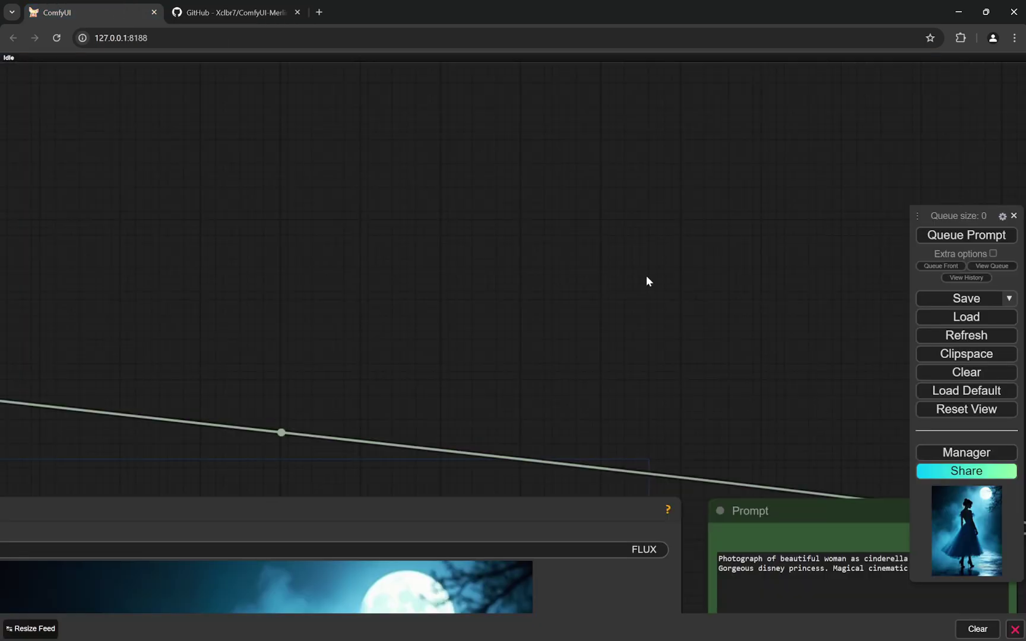
{"action": "scroll", "coordinate": [541, 272], "scroll_direction": "down", "scroll_amount": 5}
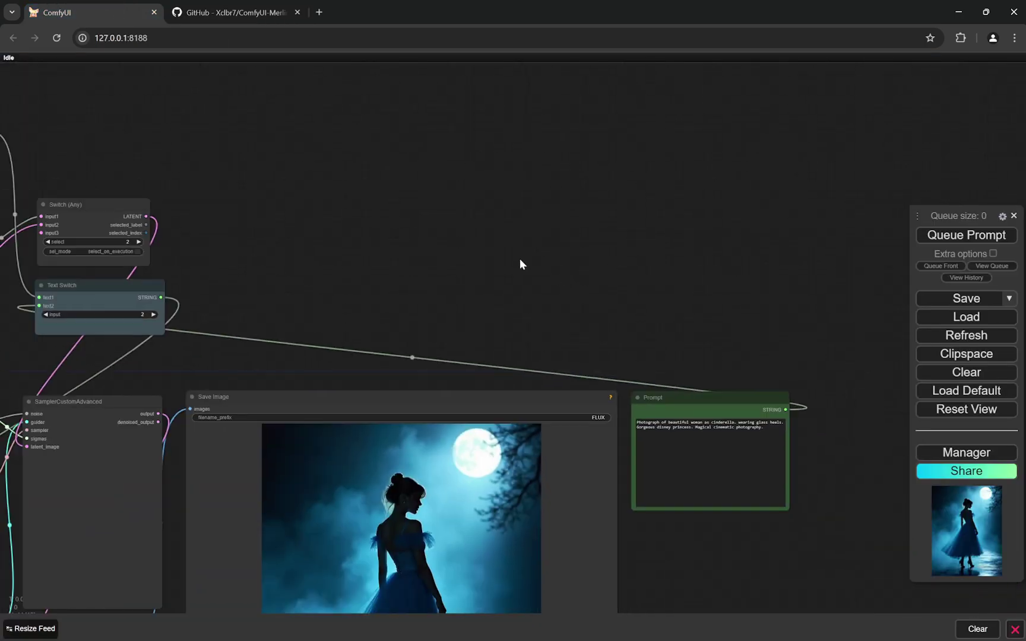
{"action": "scroll", "coordinate": [520, 263], "scroll_direction": "up", "scroll_amount": 3}
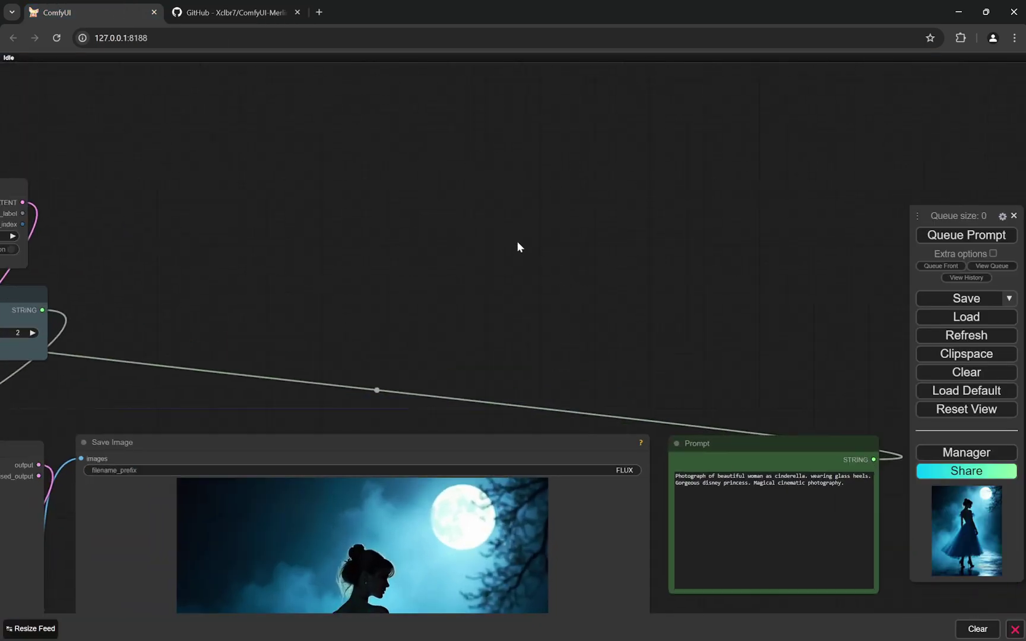
{"action": "double_click", "coordinate": [517, 242]}
{"action": "type", "text": "magic"}
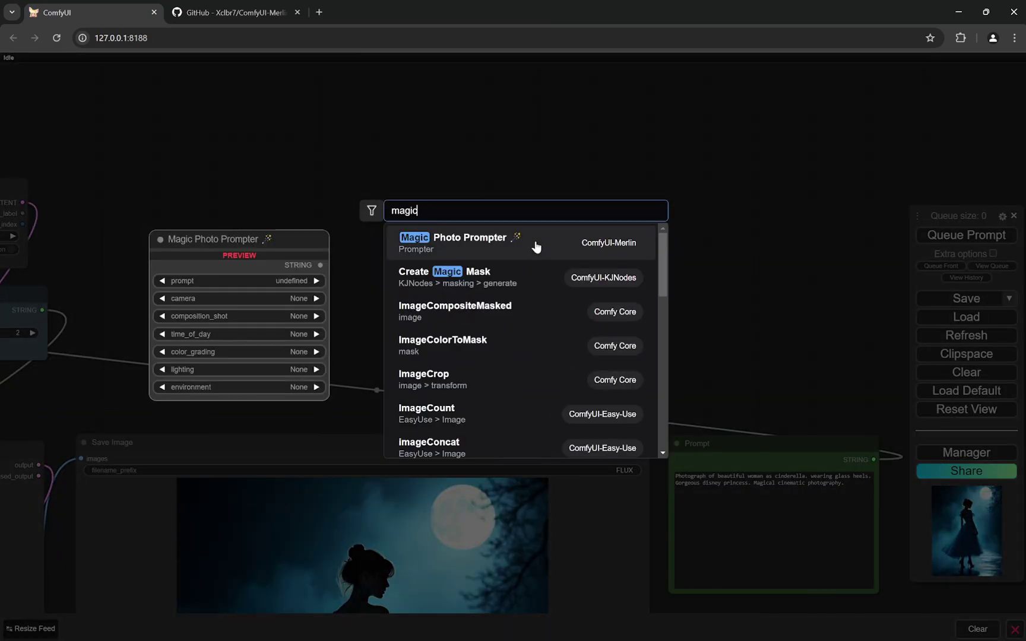
{"action": "left_click", "coordinate": [497, 250]}
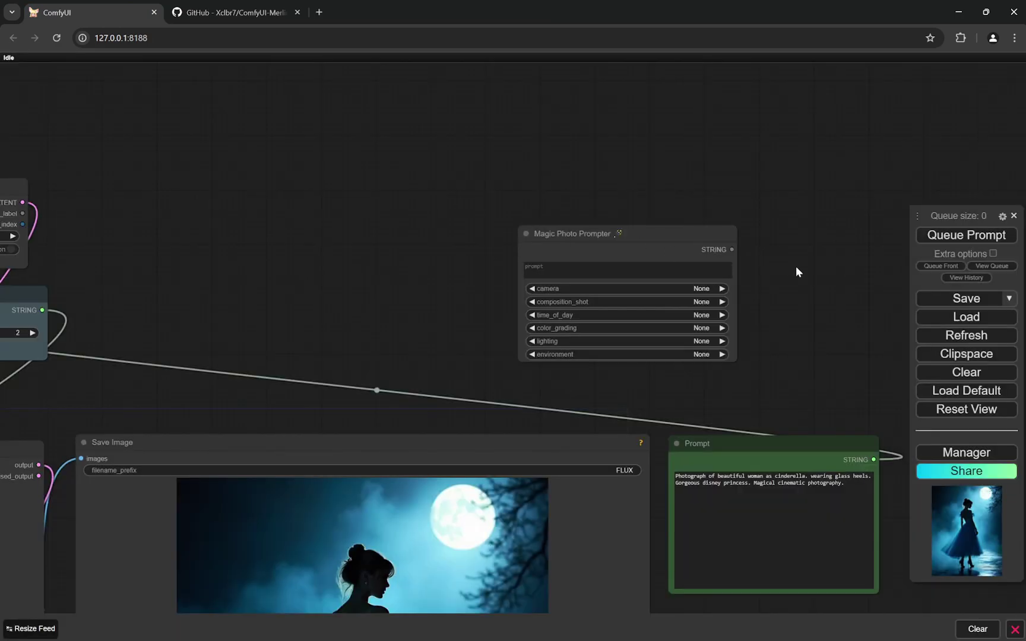
{"action": "left_click_drag", "start_coordinate": [798, 272], "coordinate": [760, 237]}
{"action": "left_click_drag", "start_coordinate": [614, 204], "coordinate": [566, 179]}
{"action": "left_click_drag", "start_coordinate": [663, 306], "coordinate": [628, 318]}
Copy the old Prompt node's Cinderella text into the Magic Photo Prompter's prompt box
{"action": "left_click", "coordinate": [811, 451]}
{"action": "key", "text": "ctrl+a"}
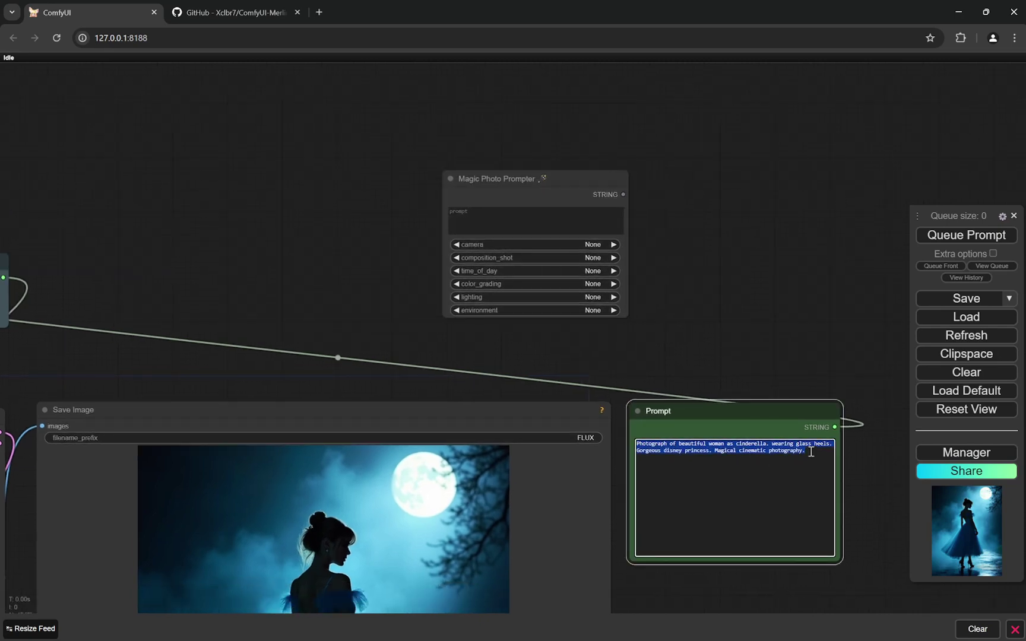
{"action": "key", "text": "ctrl+c"}
{"action": "left_click", "coordinate": [520, 220]}
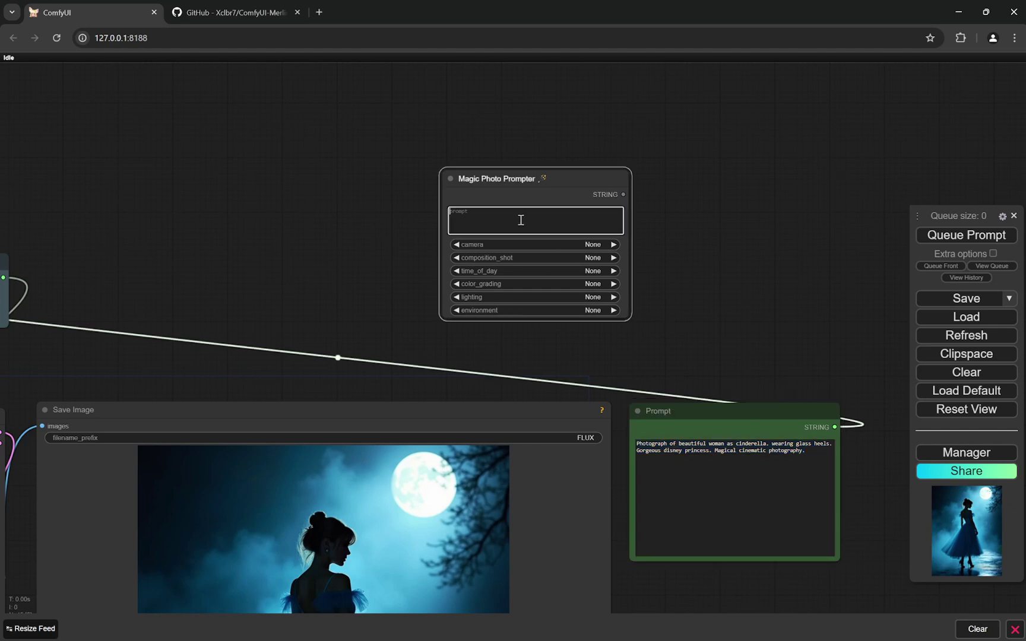
{"action": "key", "text": "ctrl+v"}
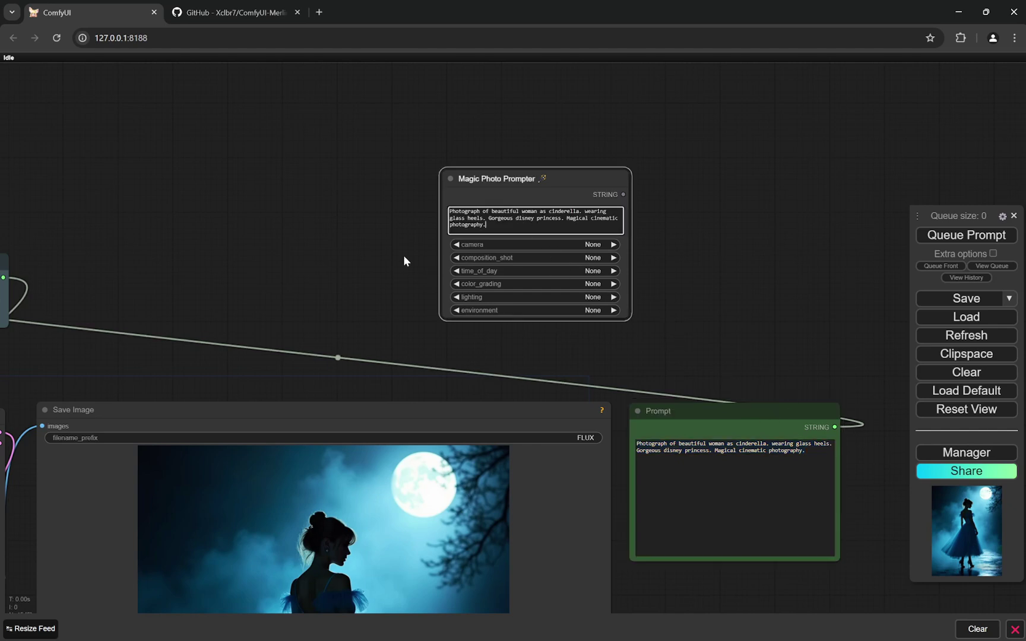
Delete the old Prompt node and wire the prompter's STRING output into Text Switch's text2
{"action": "scroll", "coordinate": [404, 256], "scroll_direction": "down", "scroll_amount": 2}
{"action": "left_click_drag", "start_coordinate": [445, 349], "coordinate": [618, 349]}
{"action": "left_click", "coordinate": [804, 398]}
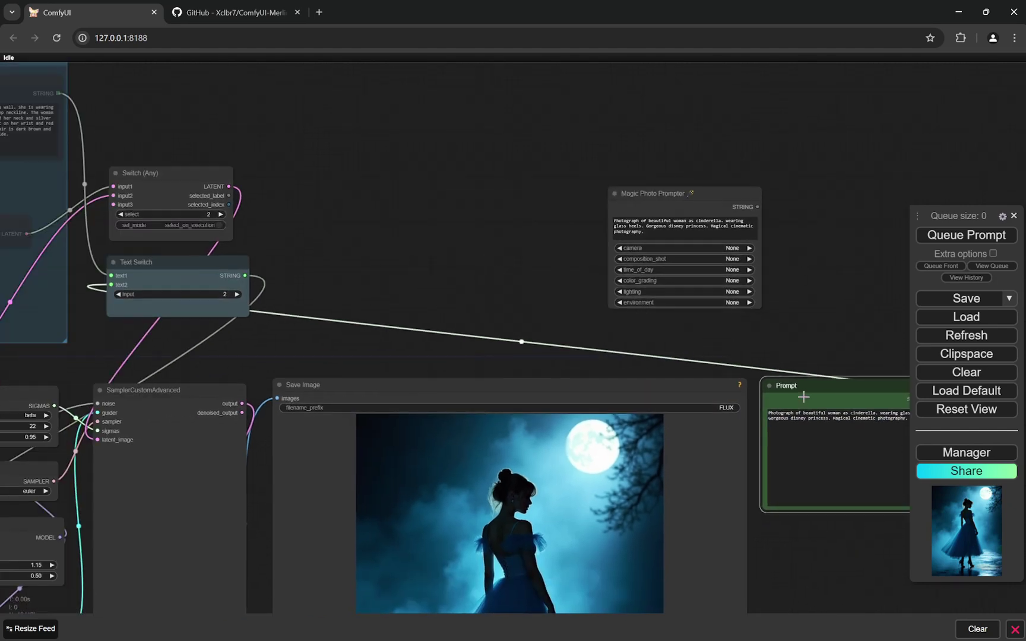
{"action": "key", "text": "Delete"}
{"action": "scroll", "coordinate": [568, 254], "scroll_direction": "left", "scroll_amount": 5}
{"action": "left_click_drag", "start_coordinate": [787, 200], "coordinate": [583, 170]}
{"action": "left_click_drag", "start_coordinate": [684, 181], "coordinate": [231, 293]}
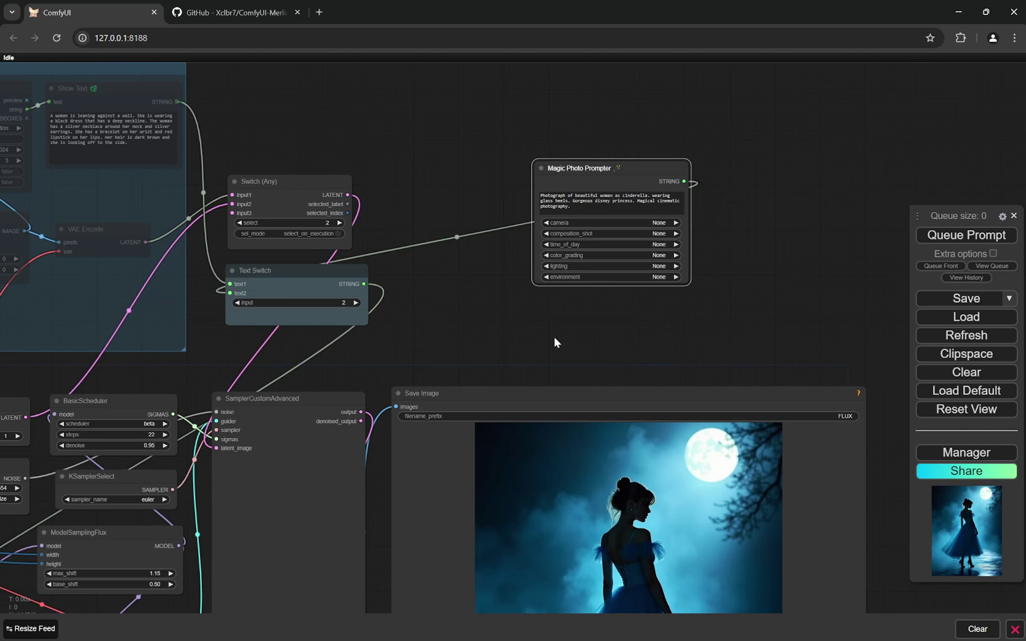
Browse the camera, composition_shot, time_of_day, color_grading, lighting and environment choices, leaving each at None
{"action": "scroll", "coordinate": [716, 230], "scroll_direction": "up", "scroll_amount": 8}
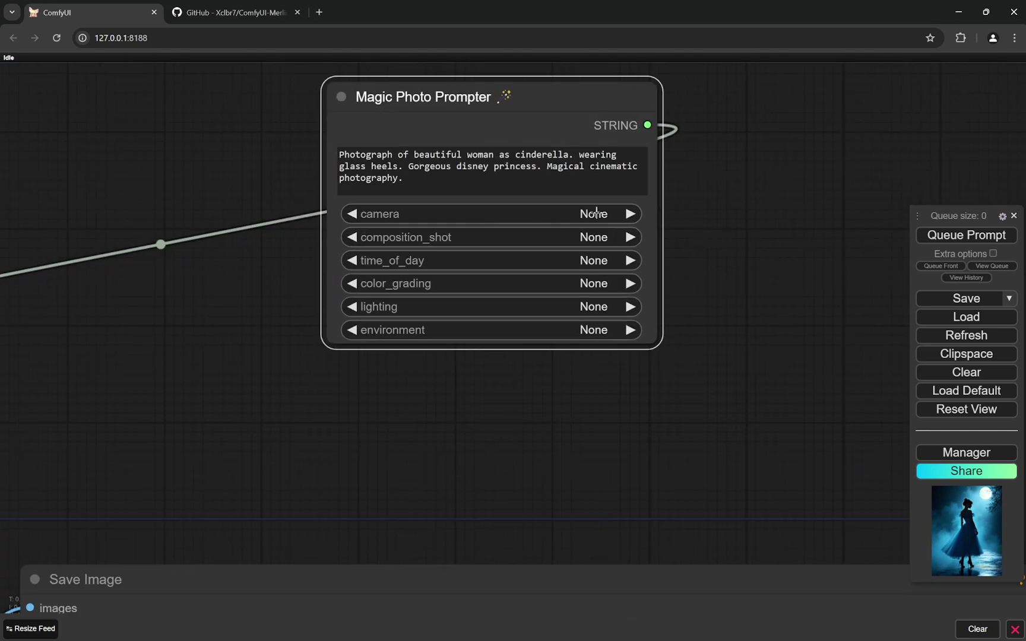
{"action": "scroll", "coordinate": [691, 241], "scroll_direction": "down", "scroll_amount": 4}
{"action": "left_click", "coordinate": [624, 224]}
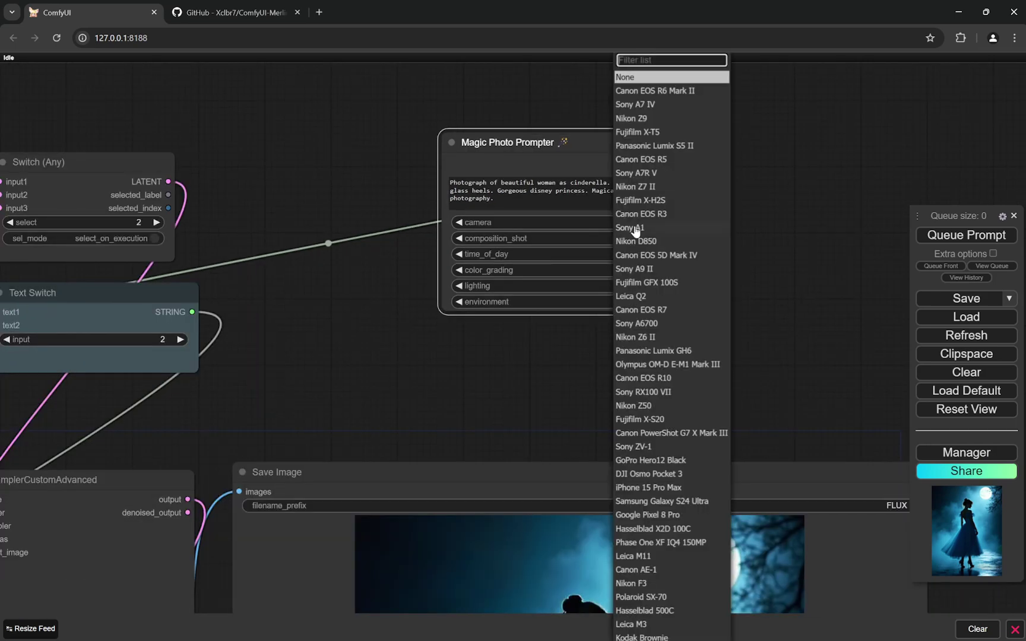
{"action": "scroll", "coordinate": [664, 380], "scroll_direction": "down", "scroll_amount": 2}
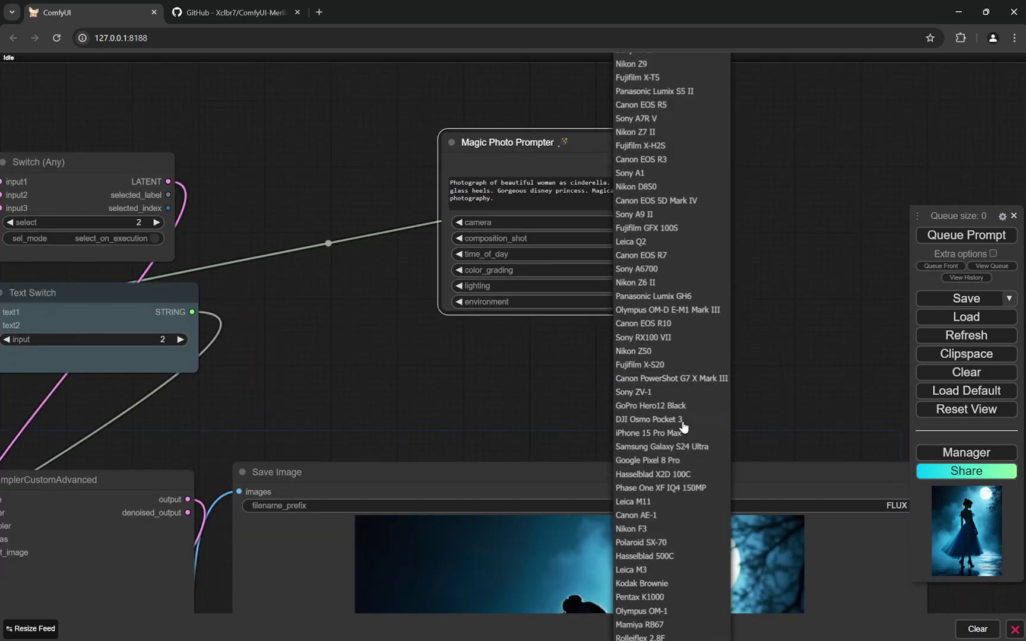
{"action": "scroll", "coordinate": [686, 425], "scroll_direction": "down", "scroll_amount": 3}
{"action": "scroll", "coordinate": [685, 424], "scroll_direction": "up", "scroll_amount": 1}
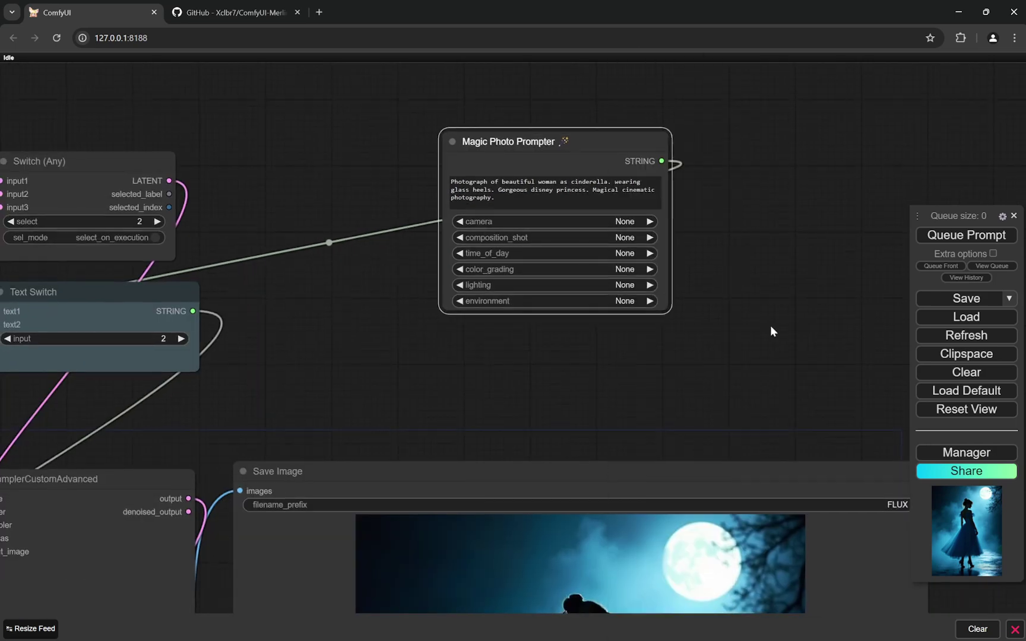
{"action": "left_click", "coordinate": [629, 237]}
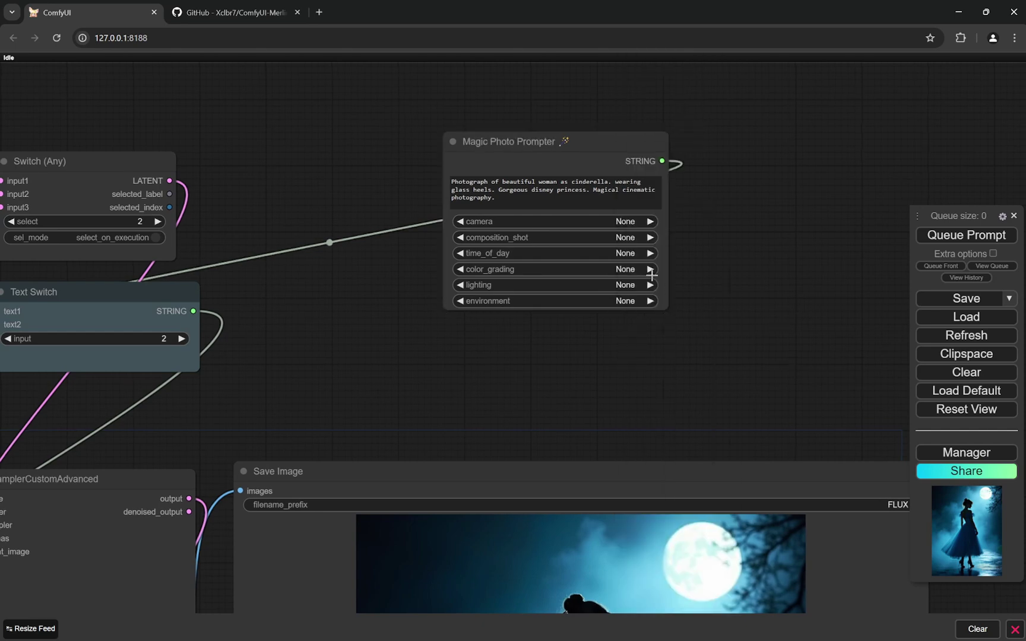
{"action": "left_click", "coordinate": [629, 253]}
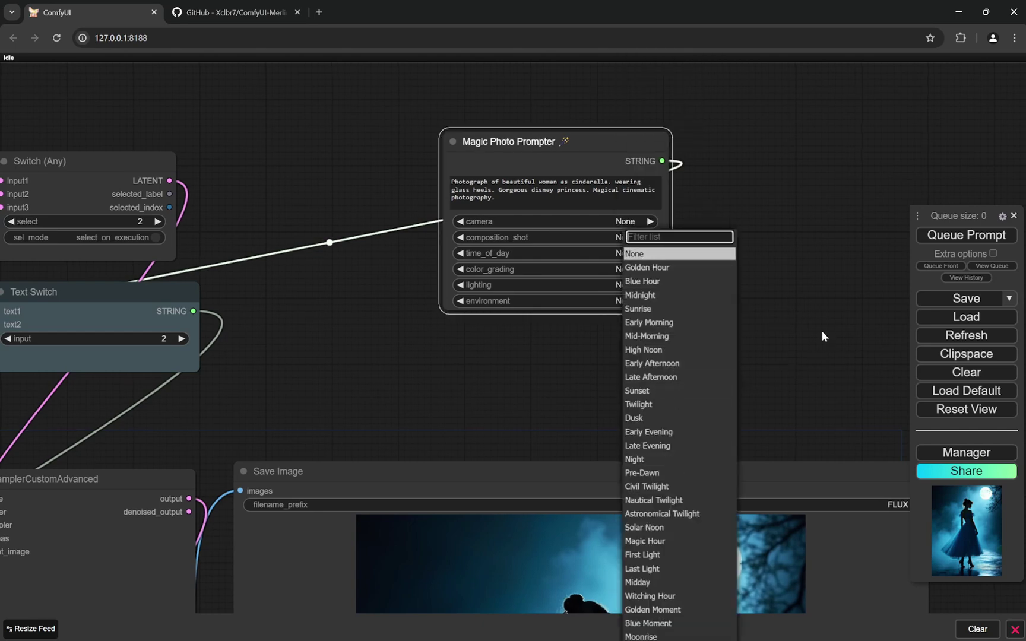
{"action": "left_click", "coordinate": [626, 270]}
{"action": "left_click", "coordinate": [636, 285]}
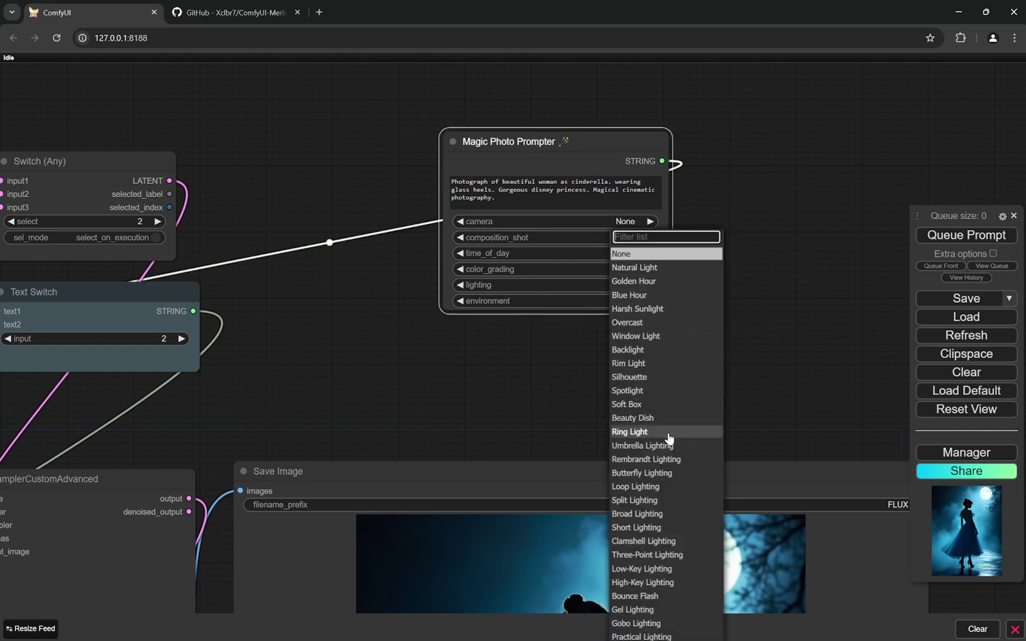
{"action": "left_click", "coordinate": [756, 305]}
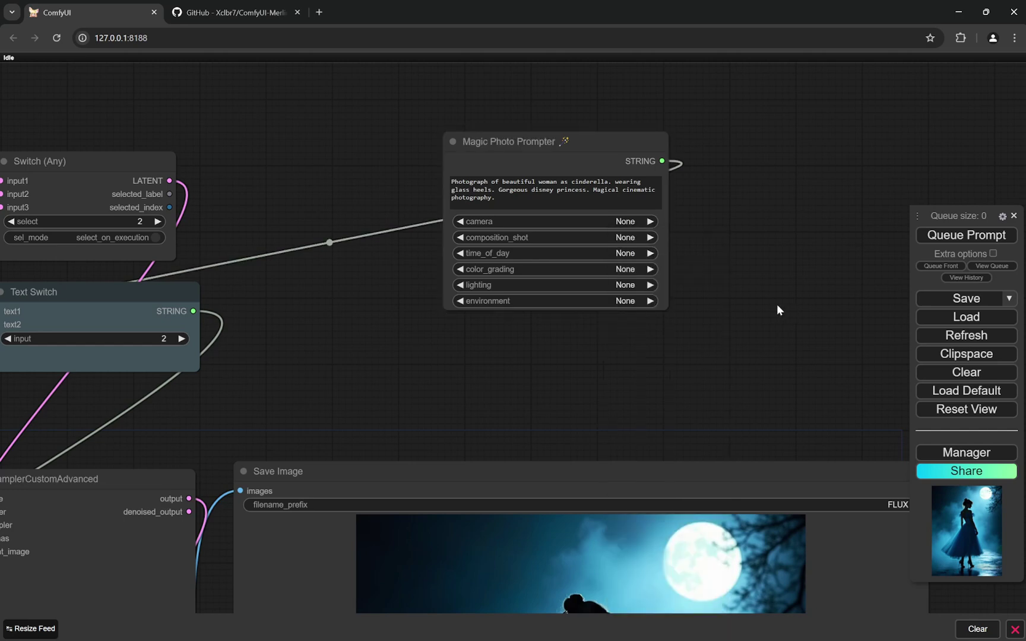
{"action": "left_click", "coordinate": [624, 301]}
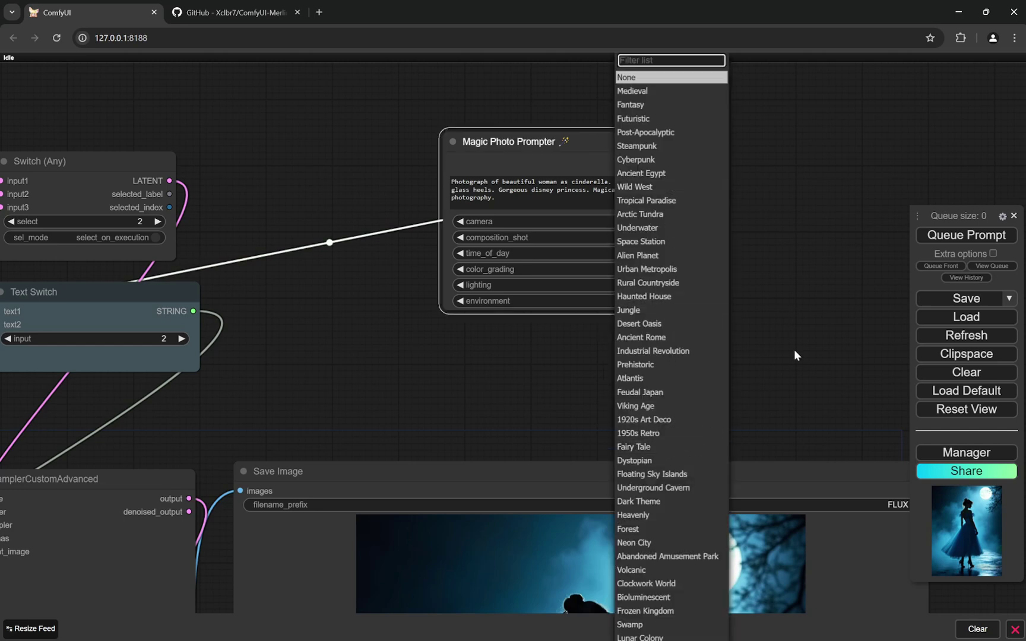
{"action": "left_click", "coordinate": [745, 287]}
Set the prompter's camera option to Canon EOS R7
{"action": "left_click", "coordinate": [626, 222]}
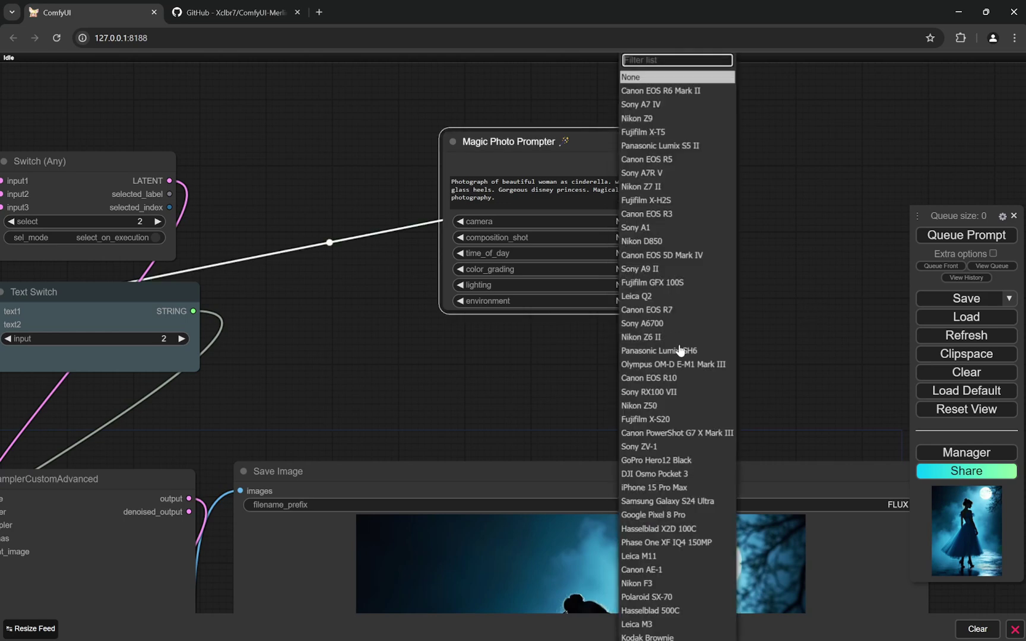
{"action": "left_click", "coordinate": [684, 311]}
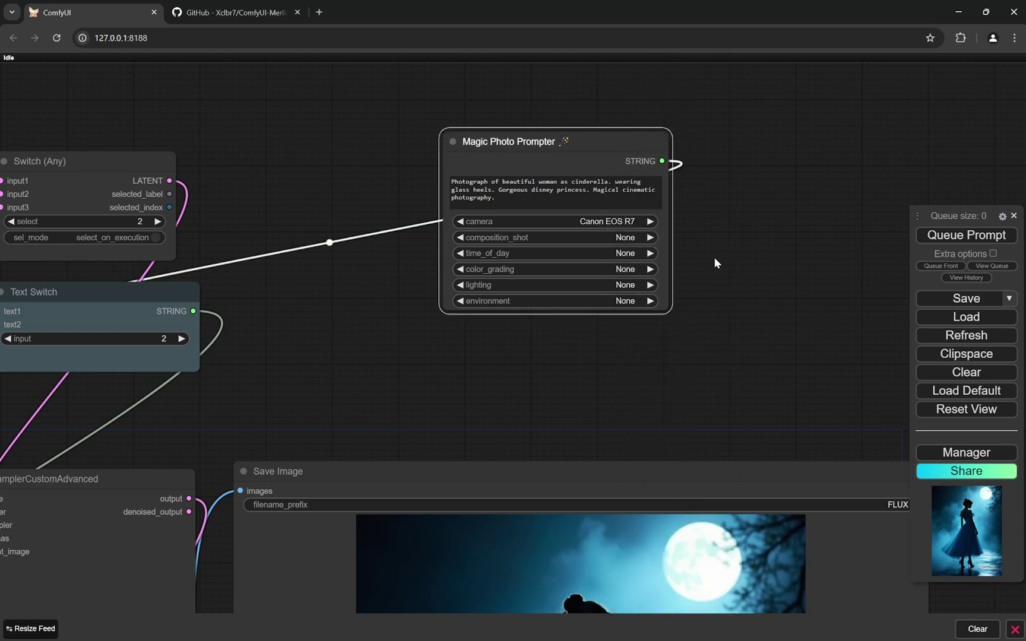
{"action": "left_click", "coordinate": [623, 237]}
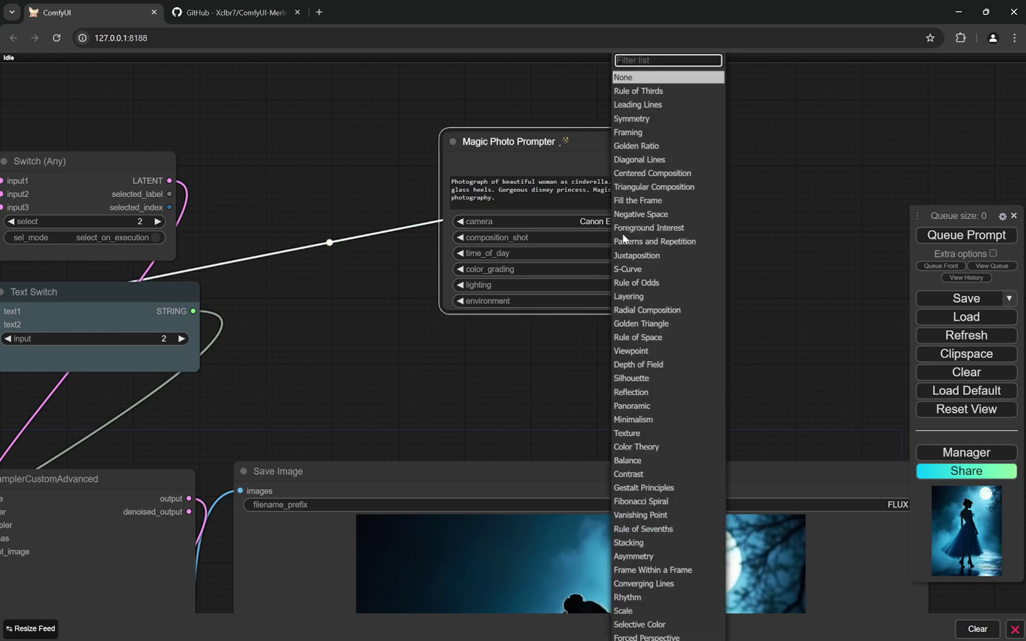
Change RandomNoise's control_after_generate from randomize to fixed, then return to the Magic Photo Prompter
{"action": "scroll", "coordinate": [791, 287], "scroll_direction": "down", "scroll_amount": 5}
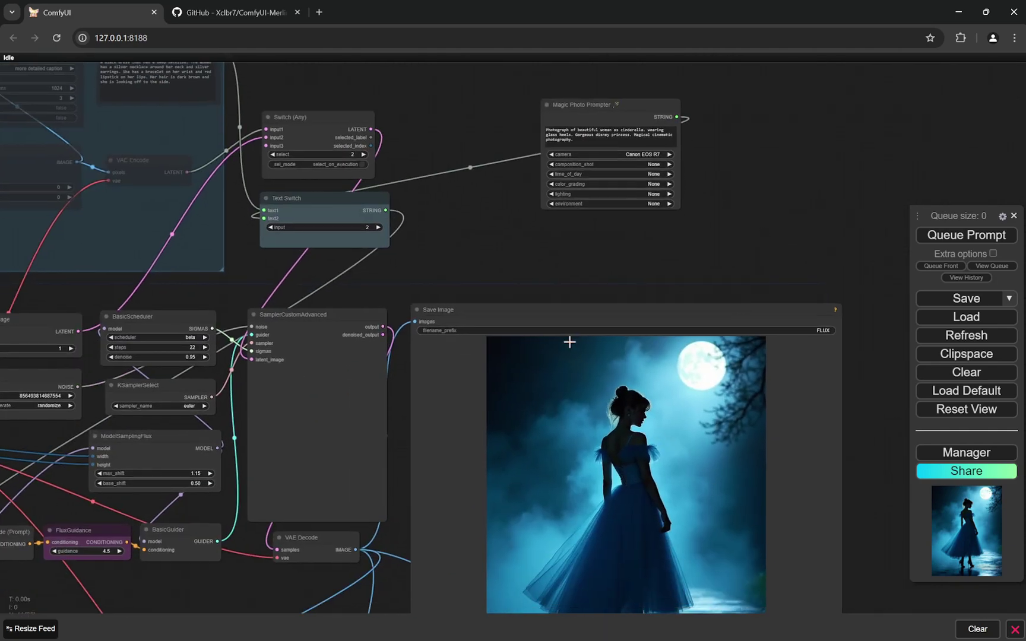
{"action": "left_click_drag", "start_coordinate": [433, 270], "coordinate": [676, 277]}
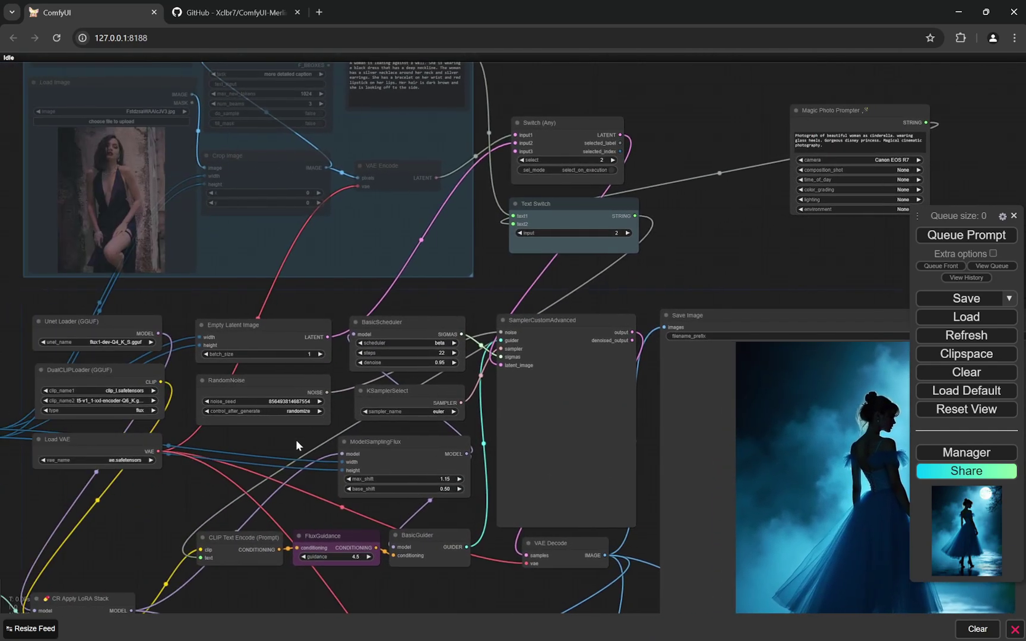
{"action": "scroll", "coordinate": [288, 440], "scroll_direction": "up", "scroll_amount": 7}
{"action": "left_click", "coordinate": [312, 383]}
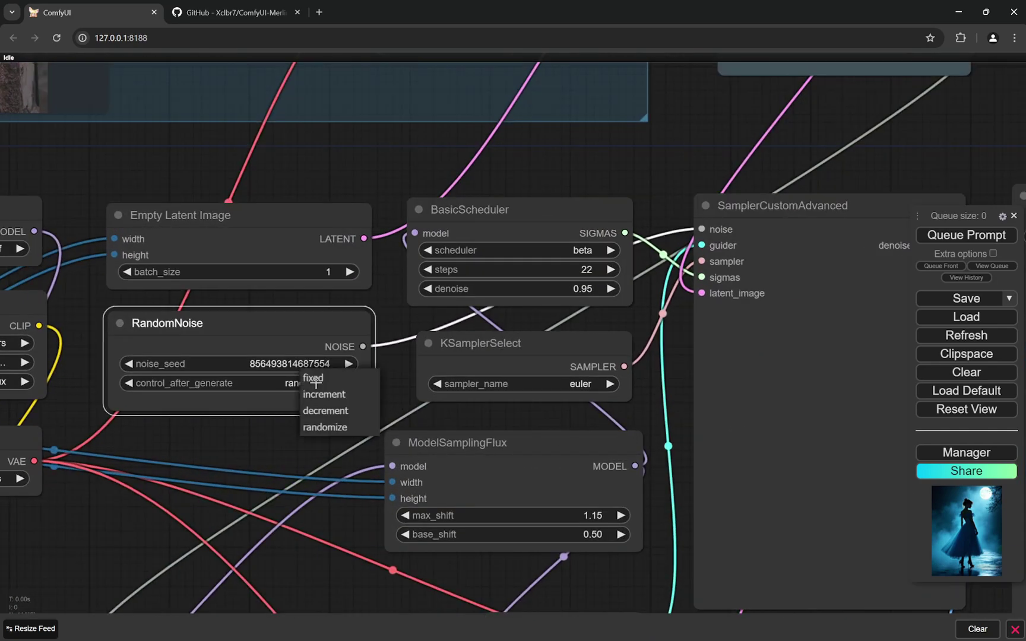
{"action": "left_click", "coordinate": [350, 380]}
{"action": "scroll", "coordinate": [245, 440], "scroll_direction": "down", "scroll_amount": 7}
{"action": "left_click_drag", "start_coordinate": [638, 300], "coordinate": [564, 331]}
{"action": "scroll", "coordinate": [693, 326], "scroll_direction": "up", "scroll_amount": 5}
{"action": "left_click_drag", "start_coordinate": [738, 257], "coordinate": [728, 298]}
{"action": "scroll", "coordinate": [728, 298], "scroll_direction": "up", "scroll_amount": 2}
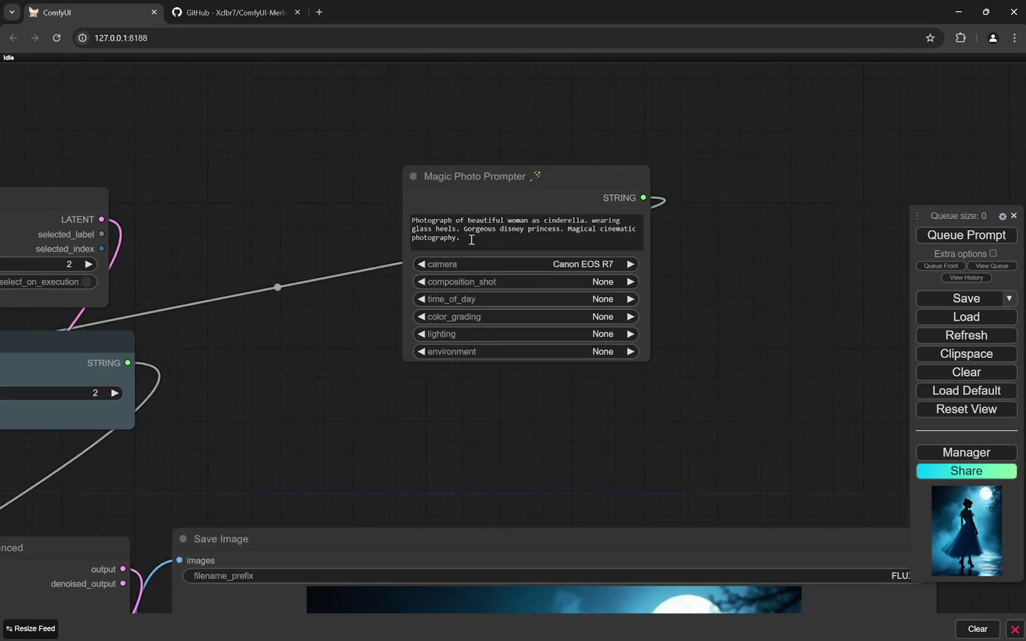
Delete the leading 'Photograph of ' from the prompter text and review the remaining Cinderella prompt
{"action": "scroll", "coordinate": [689, 258], "scroll_direction": "up", "scroll_amount": 2}
{"action": "left_click", "coordinate": [420, 212]}
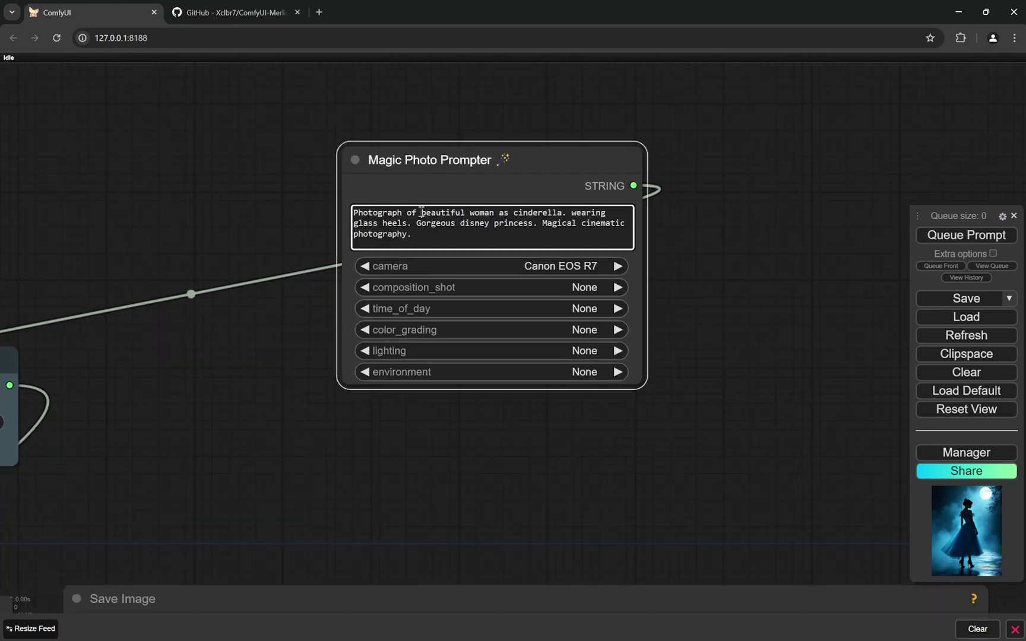
{"action": "left_click_drag", "start_coordinate": [421, 212], "coordinate": [351, 212]}
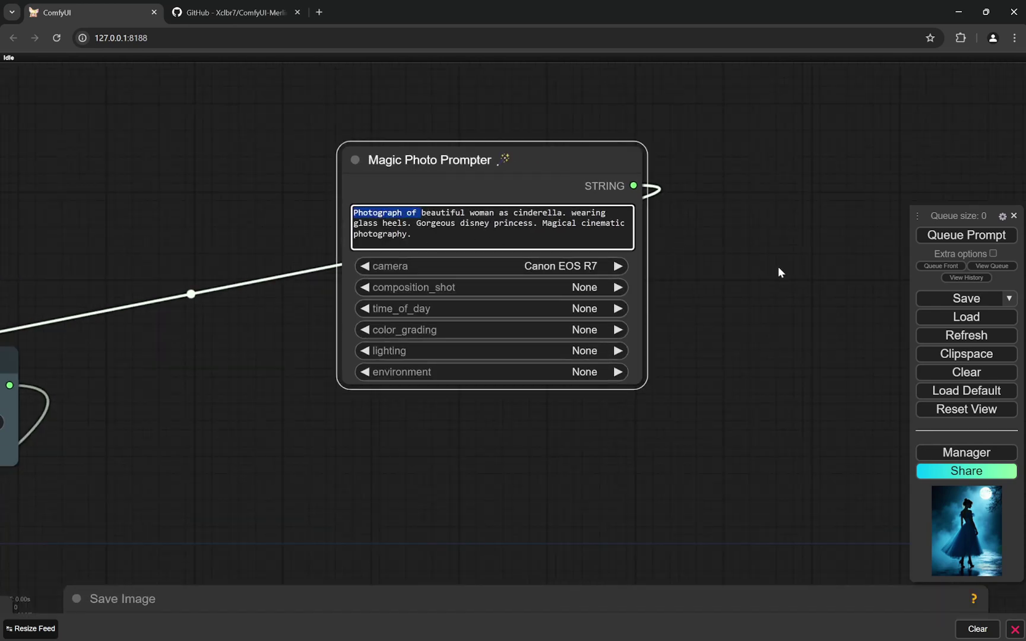
{"action": "key", "text": "BackSpace"}
{"action": "scroll", "coordinate": [708, 256], "scroll_direction": "down", "scroll_amount": 5}
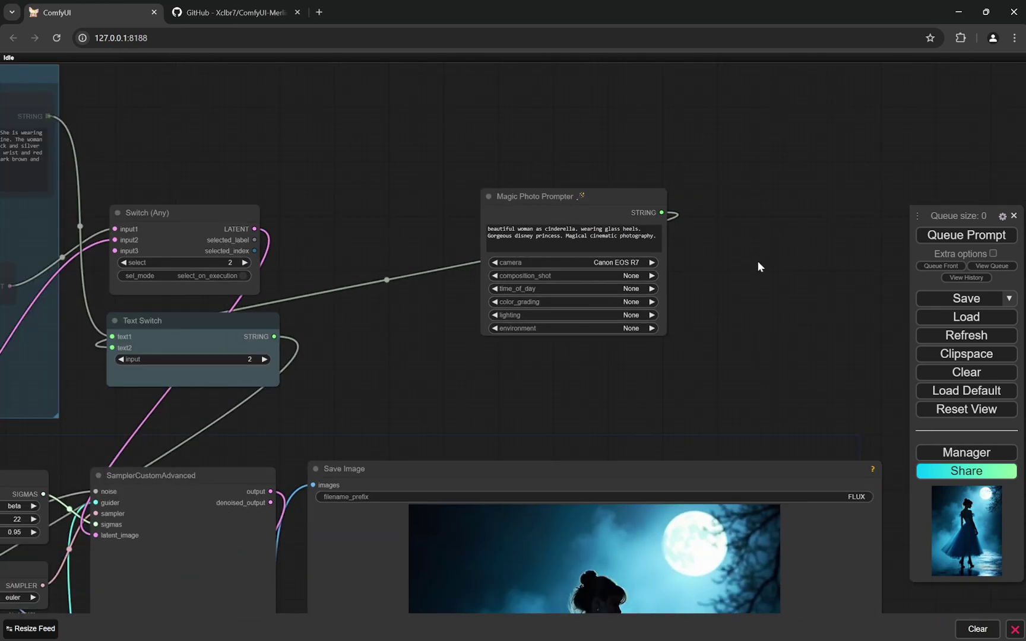
{"action": "left_click_drag", "start_coordinate": [761, 279], "coordinate": [700, 256]}
{"action": "scroll", "coordinate": [665, 239], "scroll_direction": "up", "scroll_amount": 1}
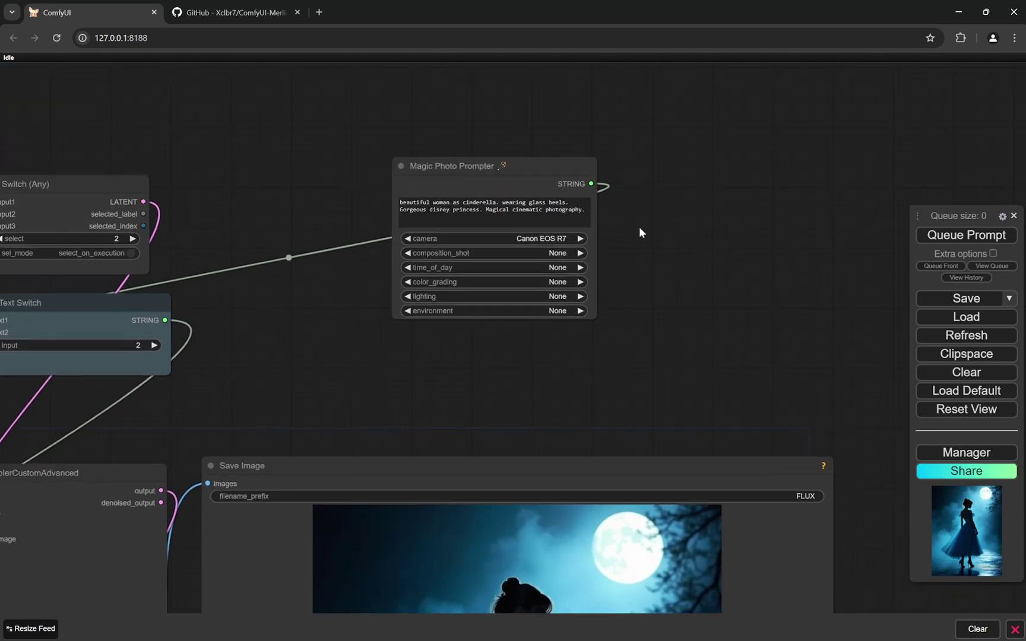
{"action": "scroll", "coordinate": [640, 232], "scroll_direction": "up", "scroll_amount": 3}
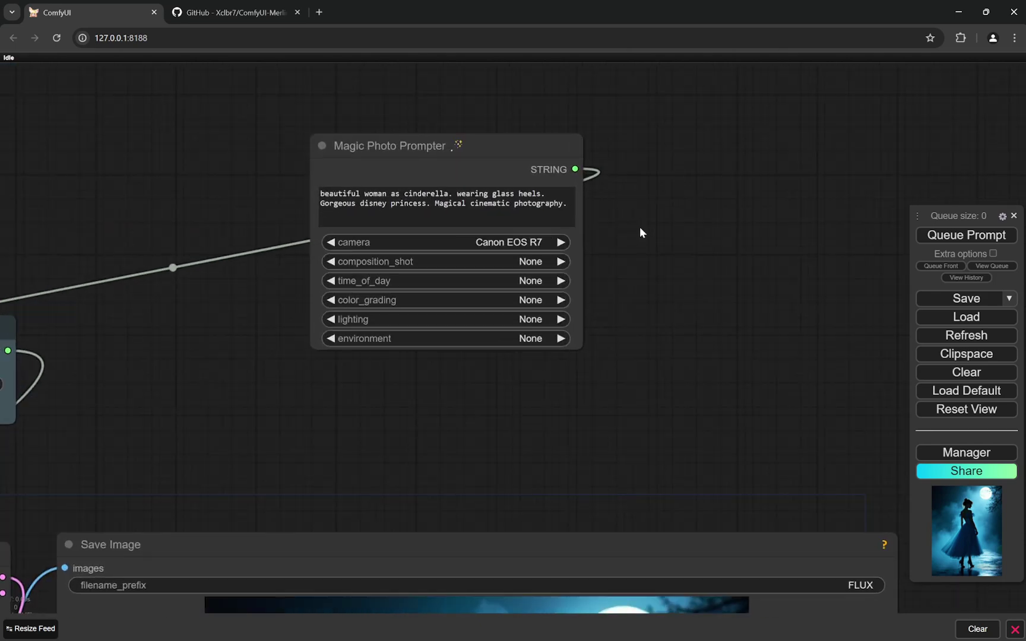
{"action": "left_click_drag", "start_coordinate": [321, 194], "coordinate": [568, 204]}
{"action": "left_click", "coordinate": [568, 204]}
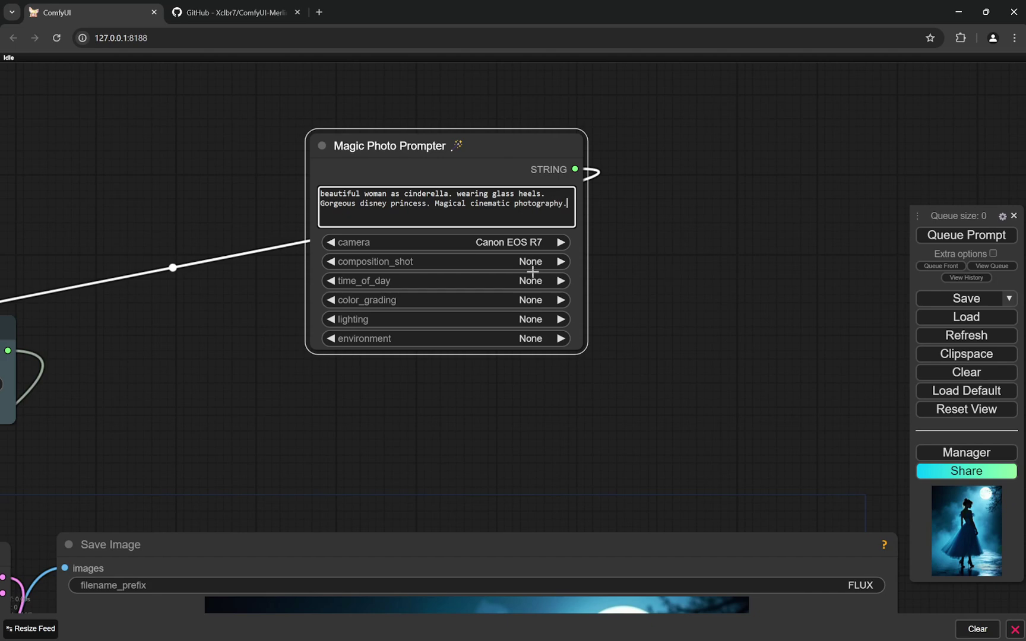
Pick Silhouette for composition_shot and Midnight for time_of_day in the Magic Photo Prompter
{"action": "scroll", "coordinate": [704, 315], "scroll_direction": "down", "scroll_amount": 5}
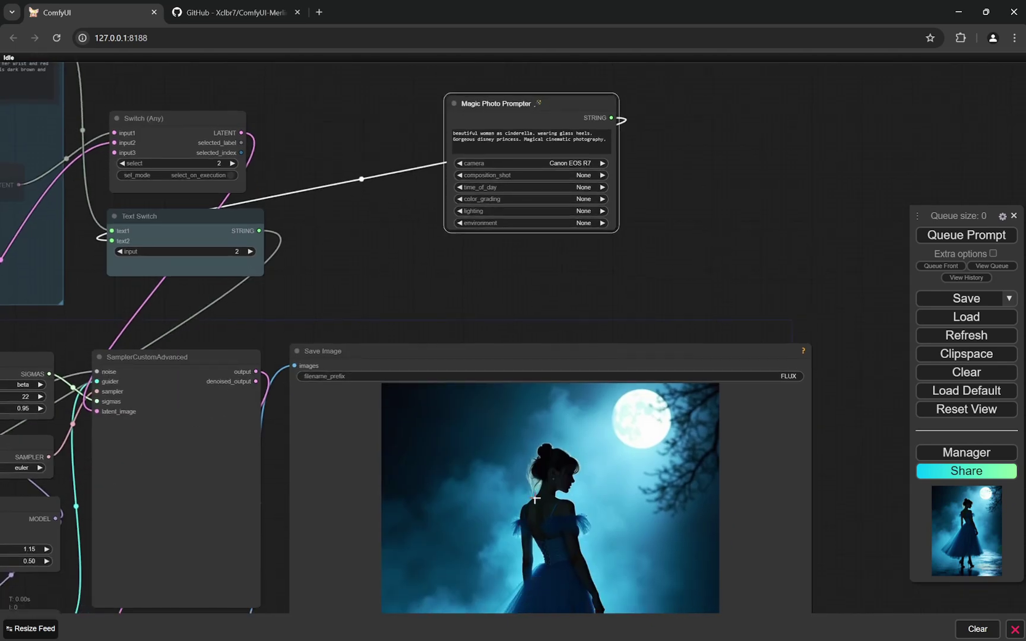
{"action": "scroll", "coordinate": [680, 237], "scroll_direction": "up", "scroll_amount": 5}
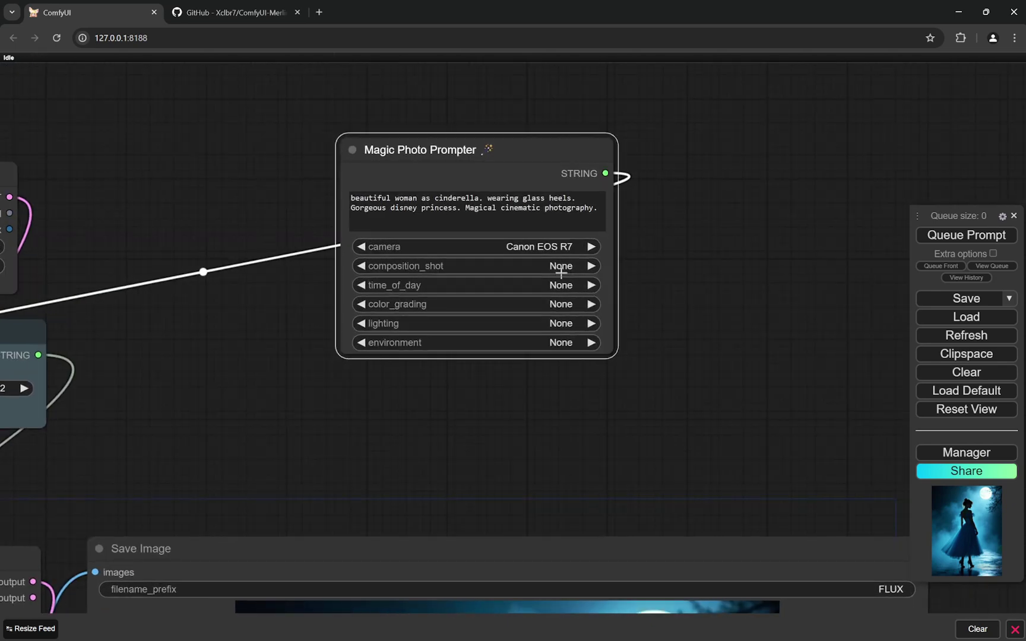
{"action": "left_click", "coordinate": [563, 265]}
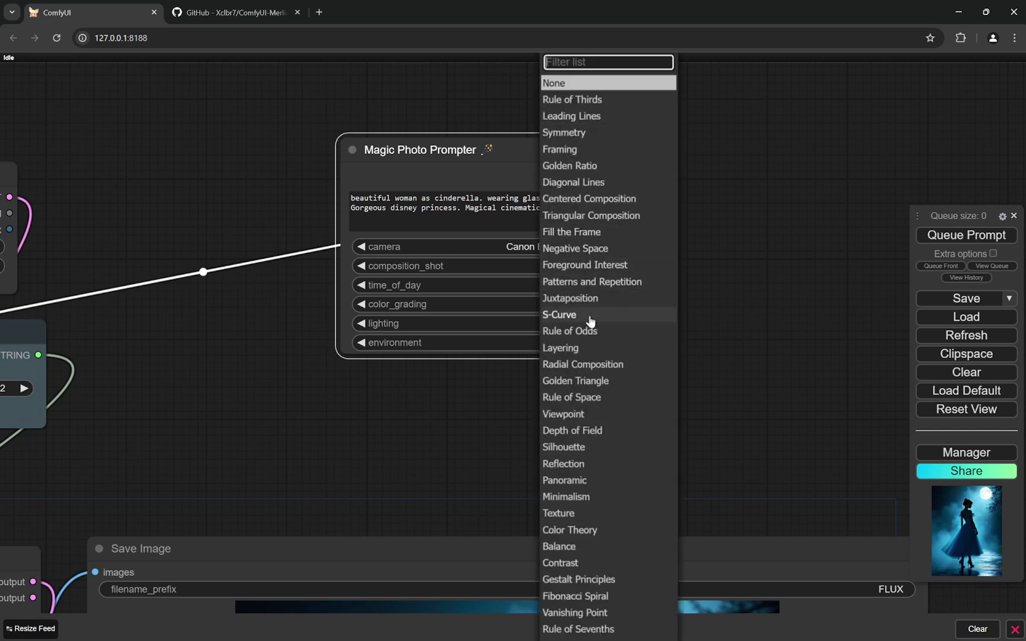
{"action": "left_click", "coordinate": [585, 450]}
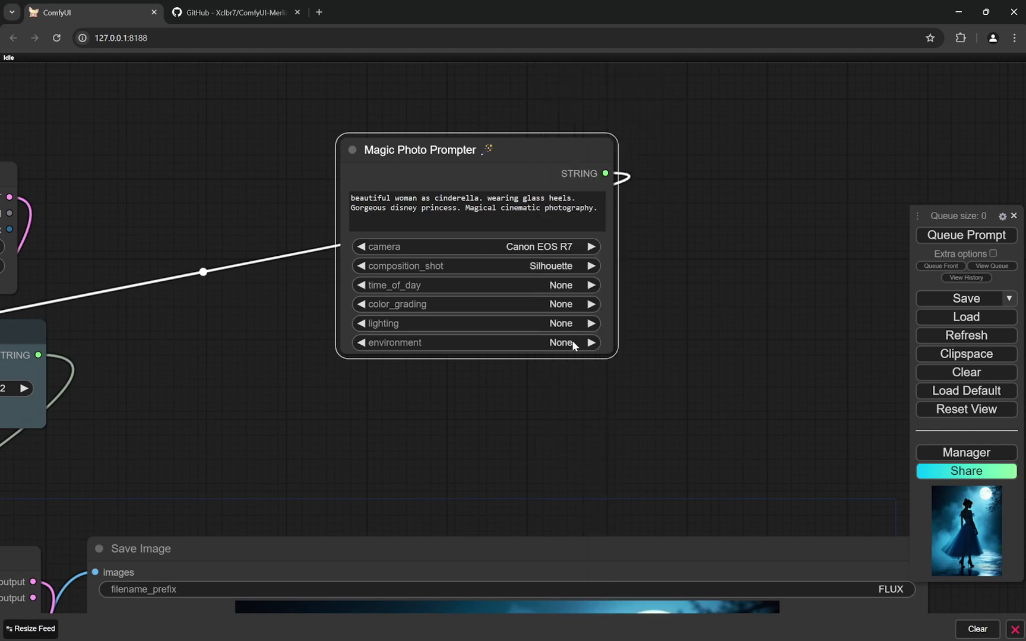
{"action": "left_click", "coordinate": [560, 287]}
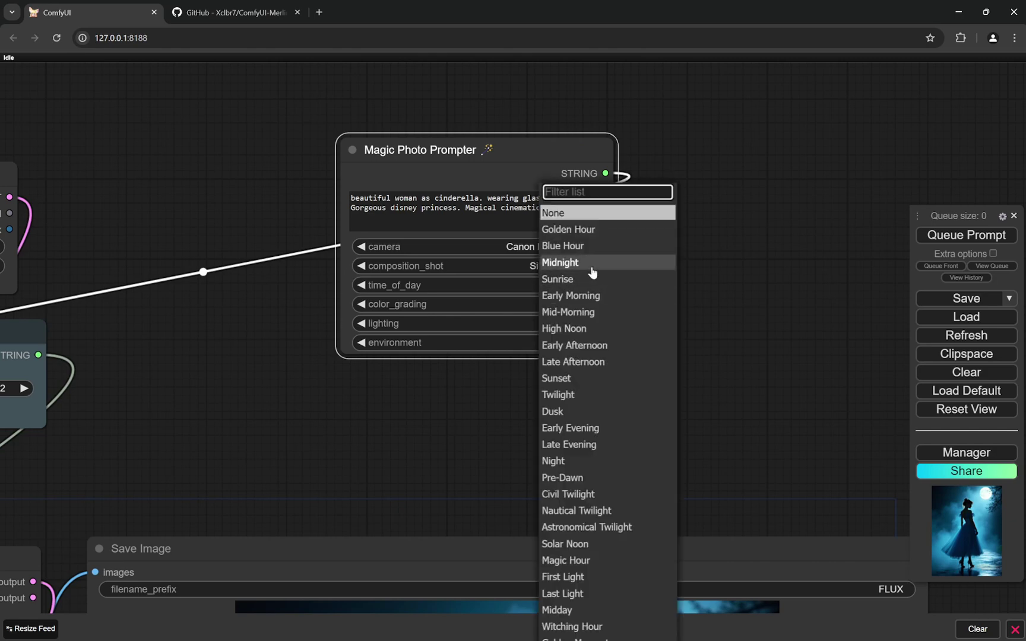
{"action": "left_click", "coordinate": [592, 270]}
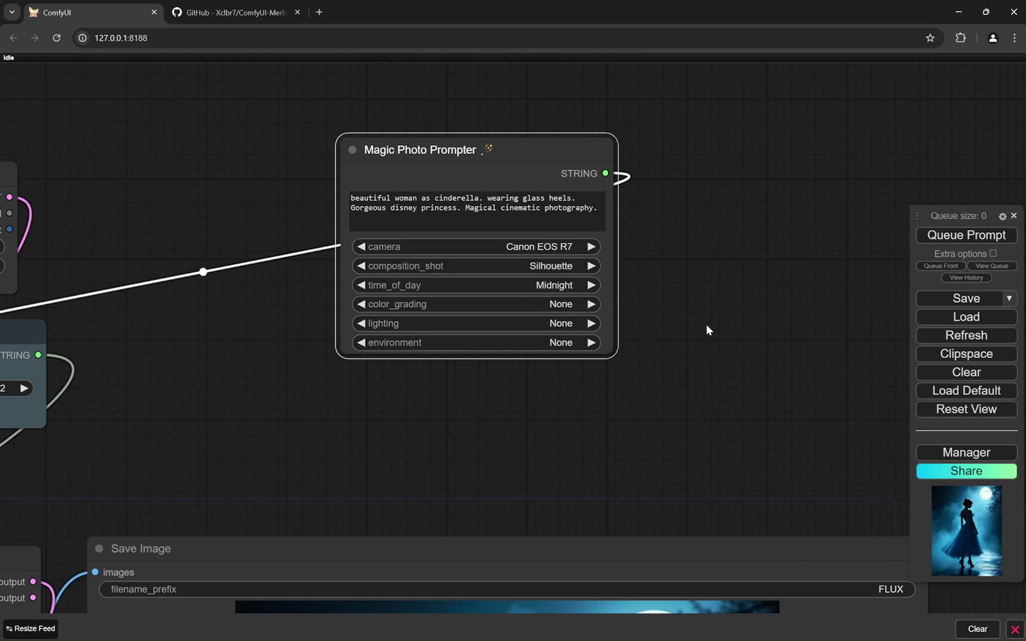
{"action": "left_click", "coordinate": [561, 323]}
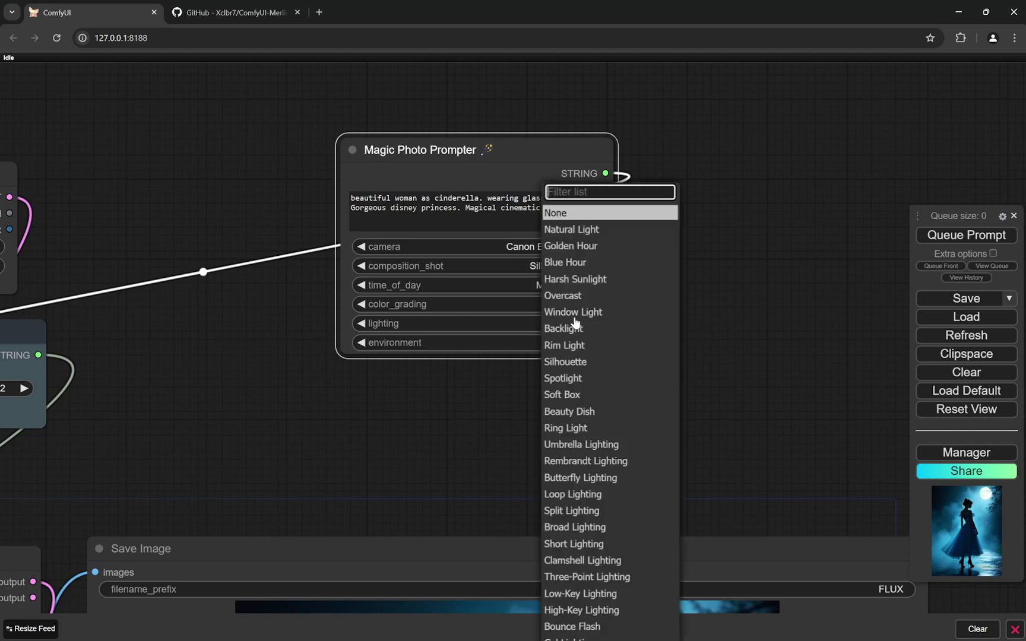
{"action": "left_click", "coordinate": [764, 274]}
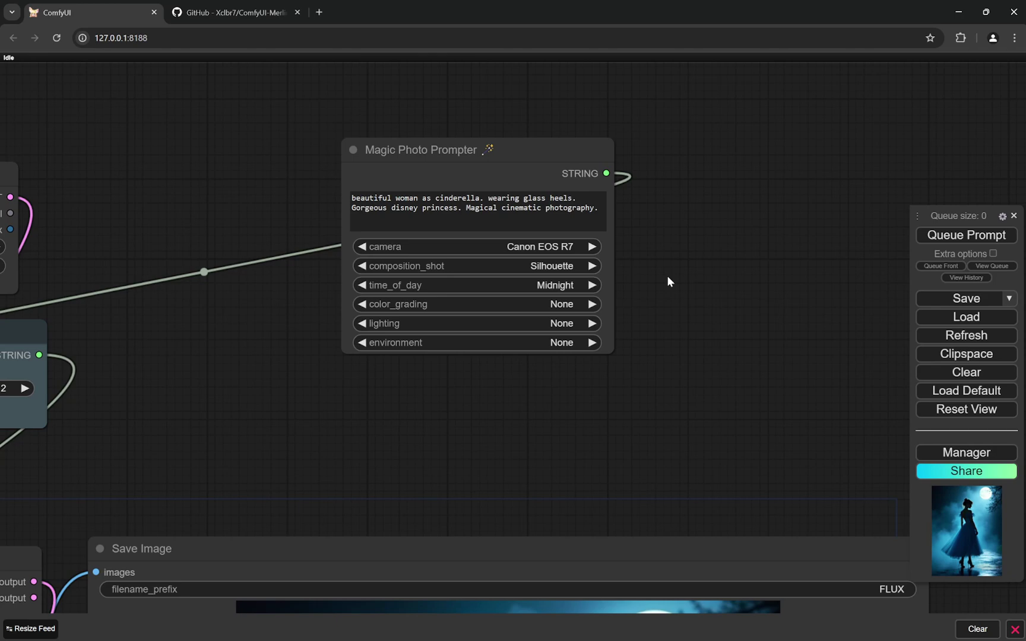
{"action": "left_click", "coordinate": [564, 326]}
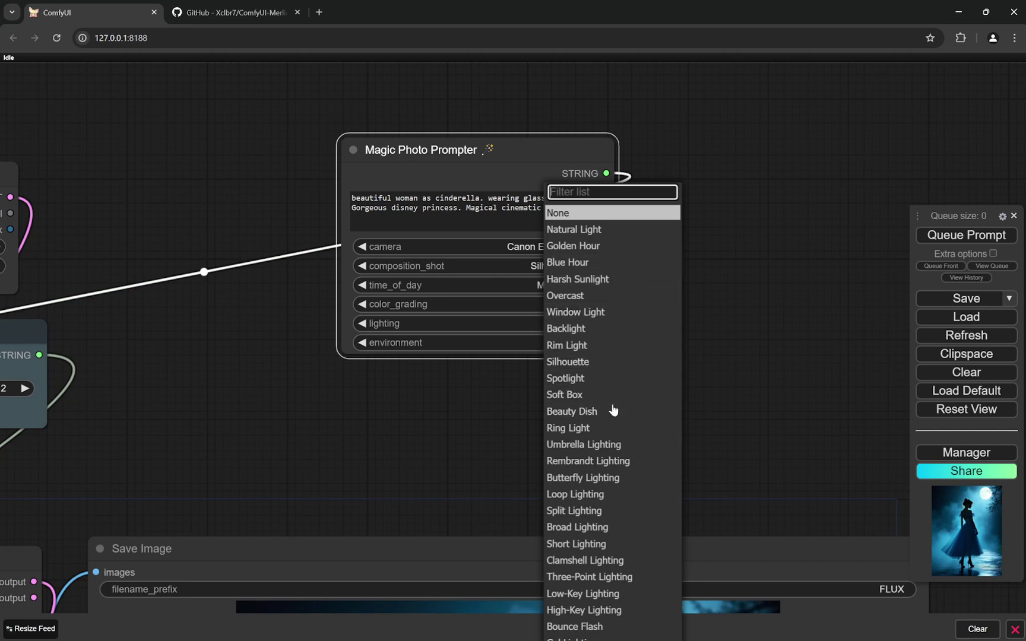
{"action": "scroll", "coordinate": [616, 438], "scroll_direction": "down", "scroll_amount": 5}
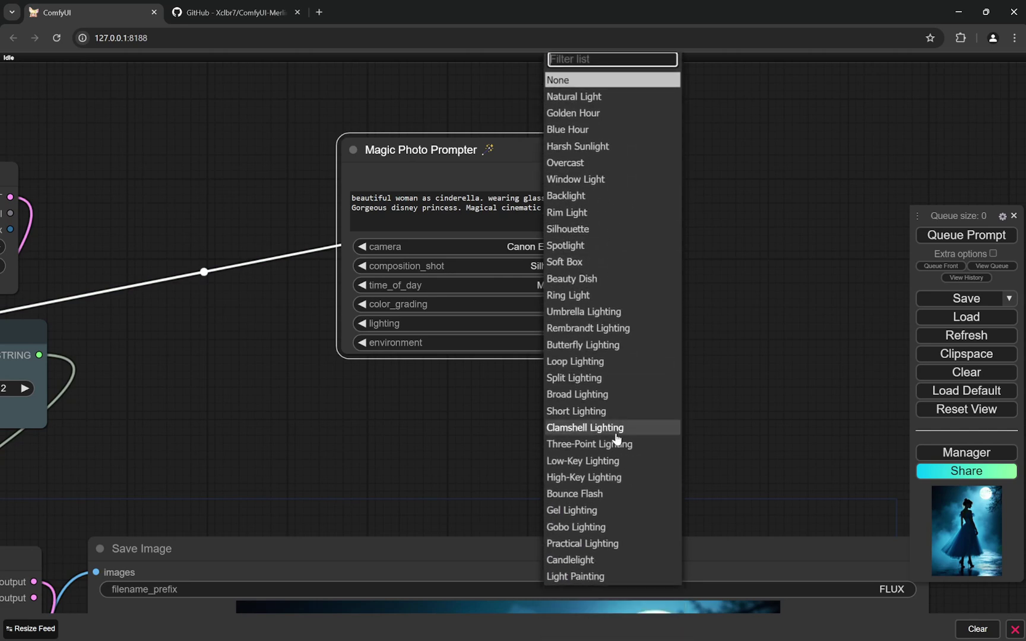
{"action": "scroll", "coordinate": [597, 345], "scroll_direction": "down", "scroll_amount": 1}
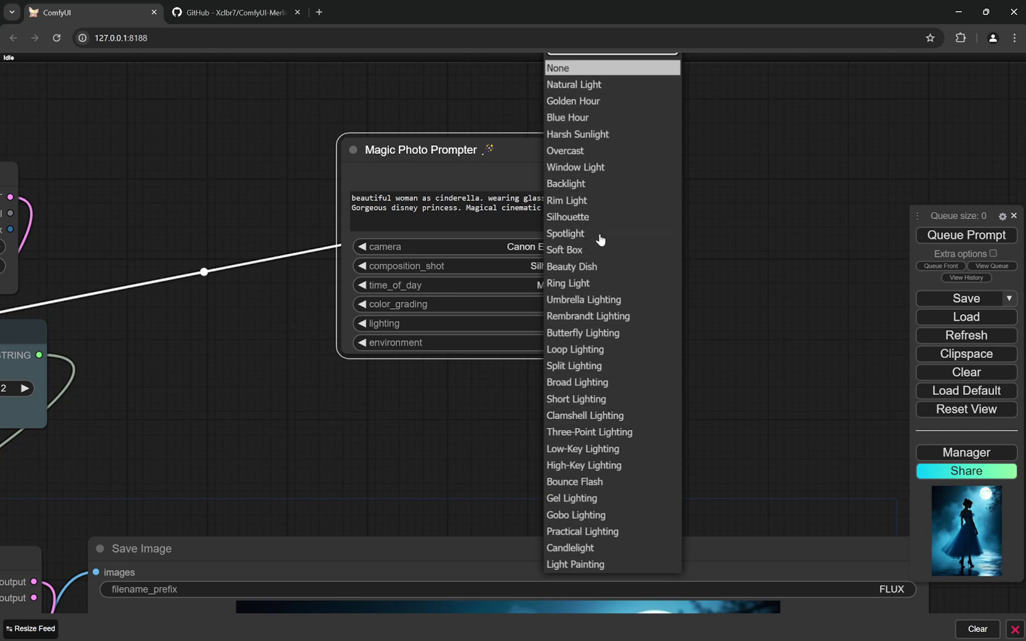
{"action": "left_click", "coordinate": [703, 269]}
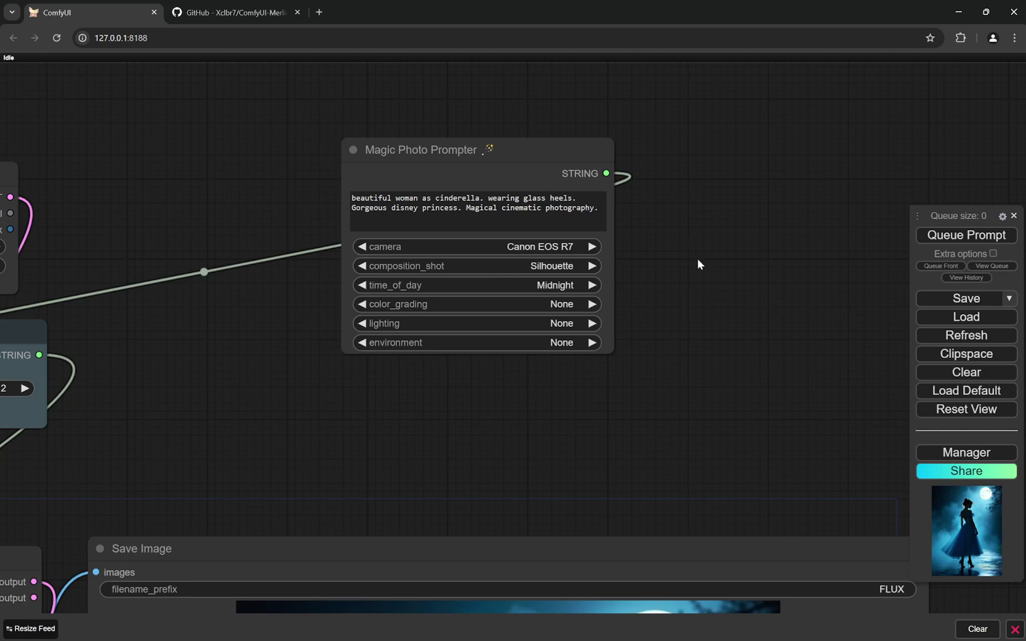
Queue a Cinderella generation using camera Canon EOS R7, Silhouette composition and Midnight time of day
{"action": "scroll", "coordinate": [658, 292], "scroll_direction": "up", "scroll_amount": 3}
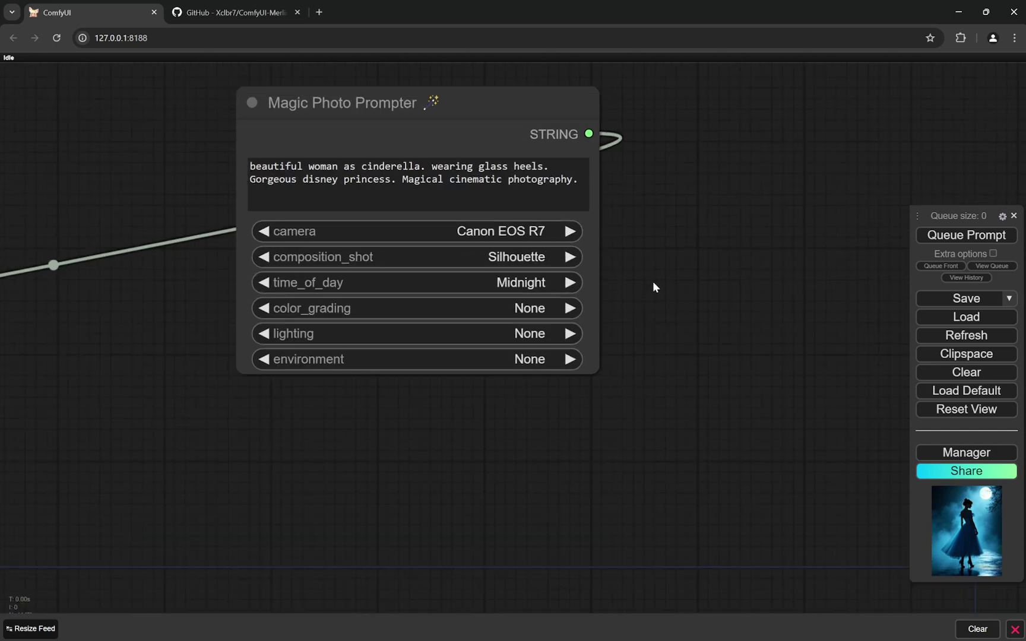
{"action": "scroll", "coordinate": [696, 257], "scroll_direction": "down", "scroll_amount": 5}
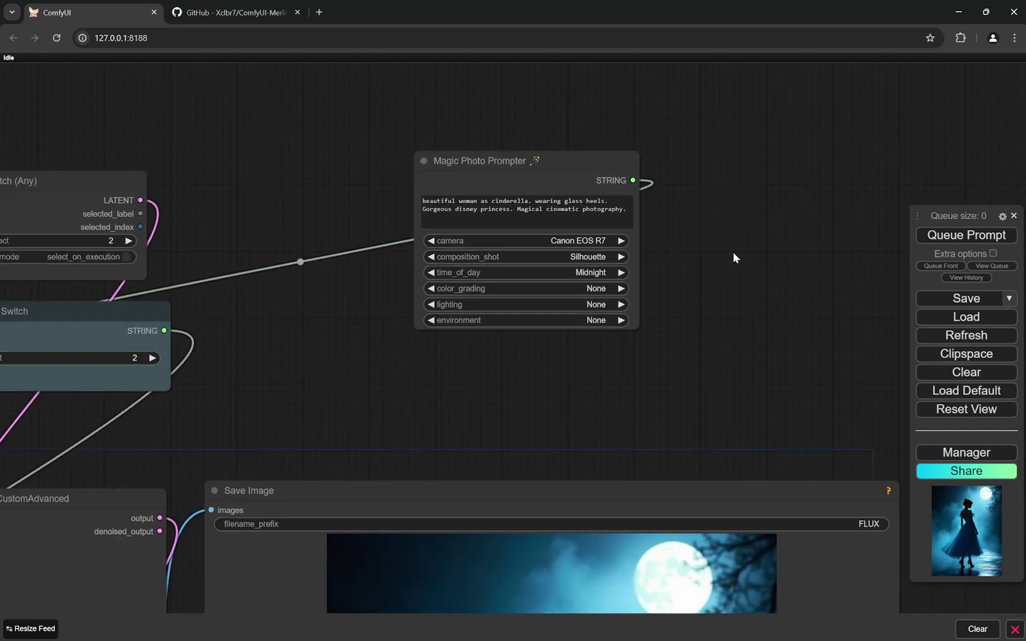
{"action": "scroll", "coordinate": [732, 252], "scroll_direction": "up", "scroll_amount": 3}
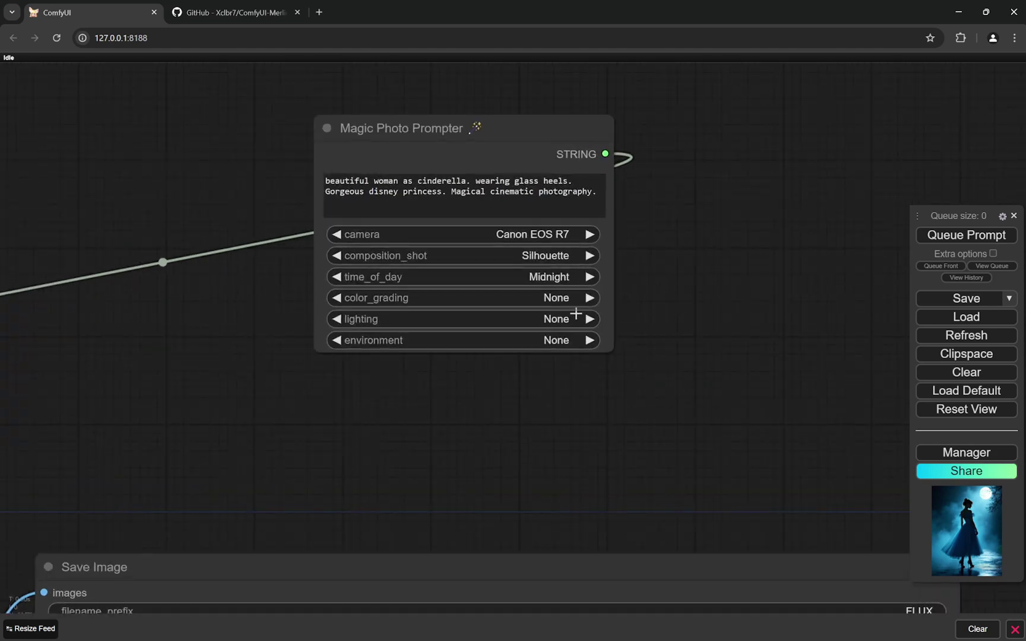
{"action": "scroll", "coordinate": [801, 297], "scroll_direction": "down", "scroll_amount": 2}
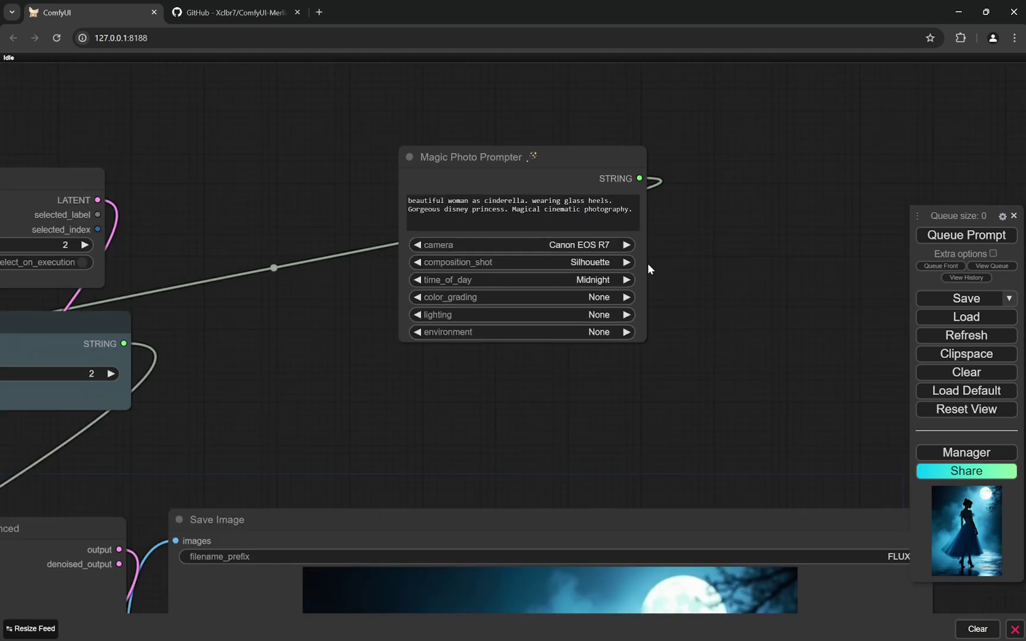
{"action": "scroll", "coordinate": [778, 259], "scroll_direction": "down", "scroll_amount": 5}
{"action": "scroll", "coordinate": [790, 286], "scroll_direction": "up", "scroll_amount": 1}
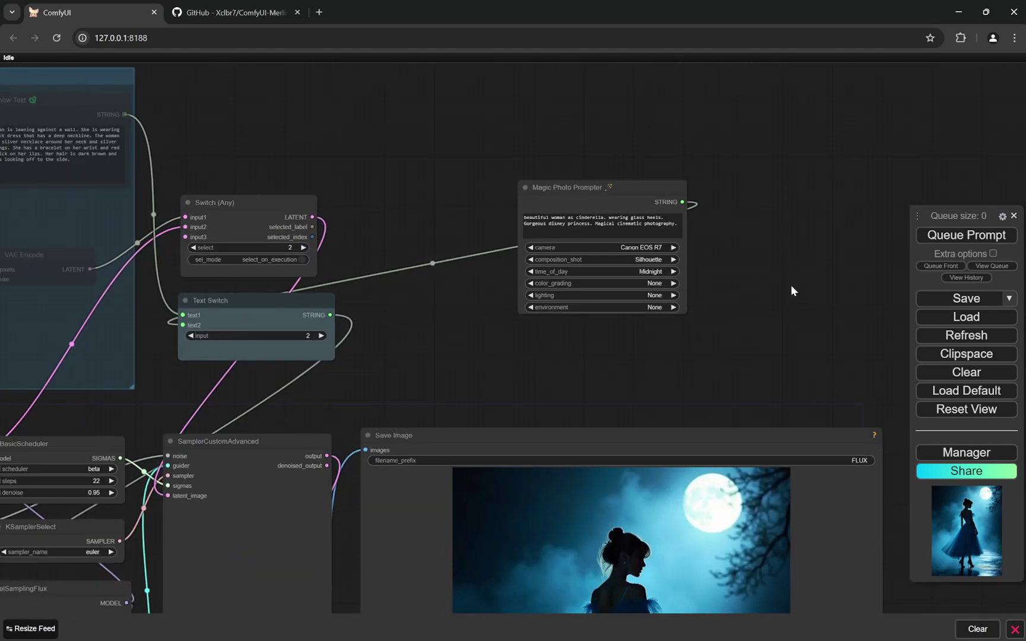
{"action": "scroll", "coordinate": [679, 350], "scroll_direction": "up", "scroll_amount": 4}
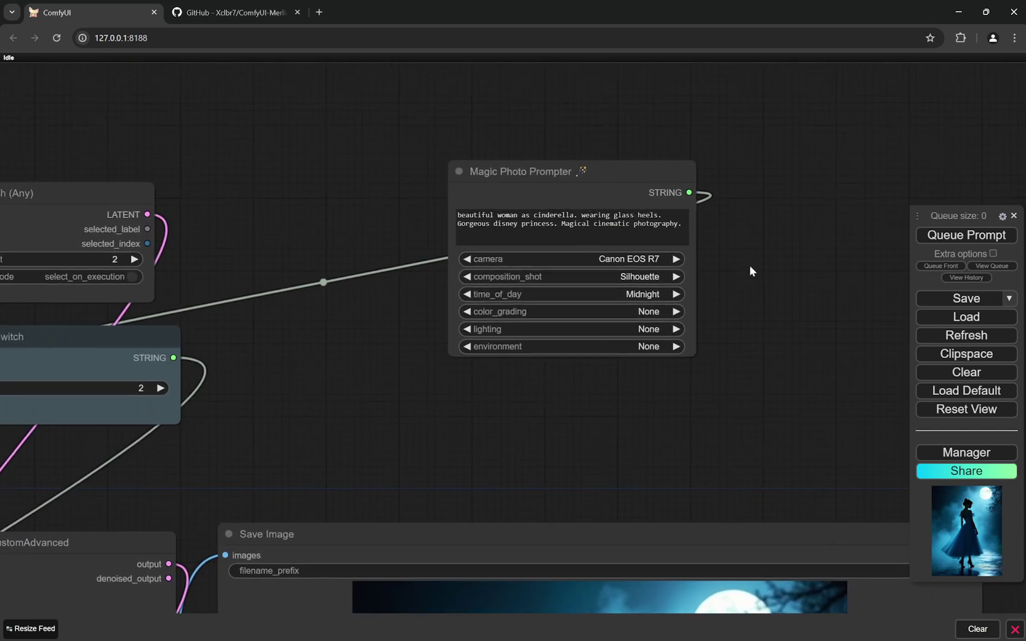
{"action": "scroll", "coordinate": [751, 262], "scroll_direction": "up", "scroll_amount": 1}
{"action": "left_click", "coordinate": [950, 236]}
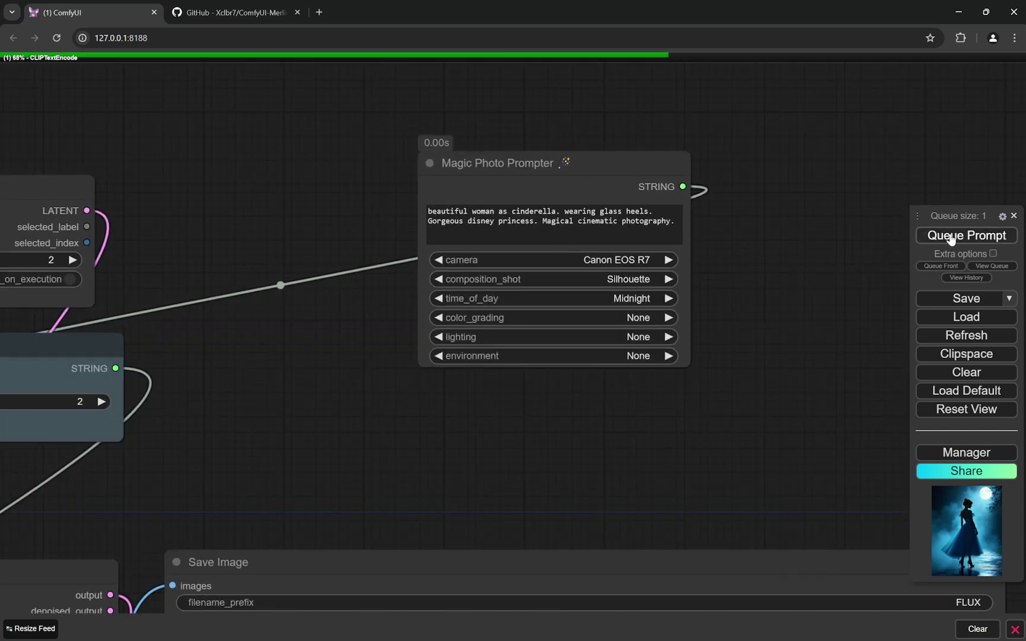
{"action": "left_click", "coordinate": [630, 279]}
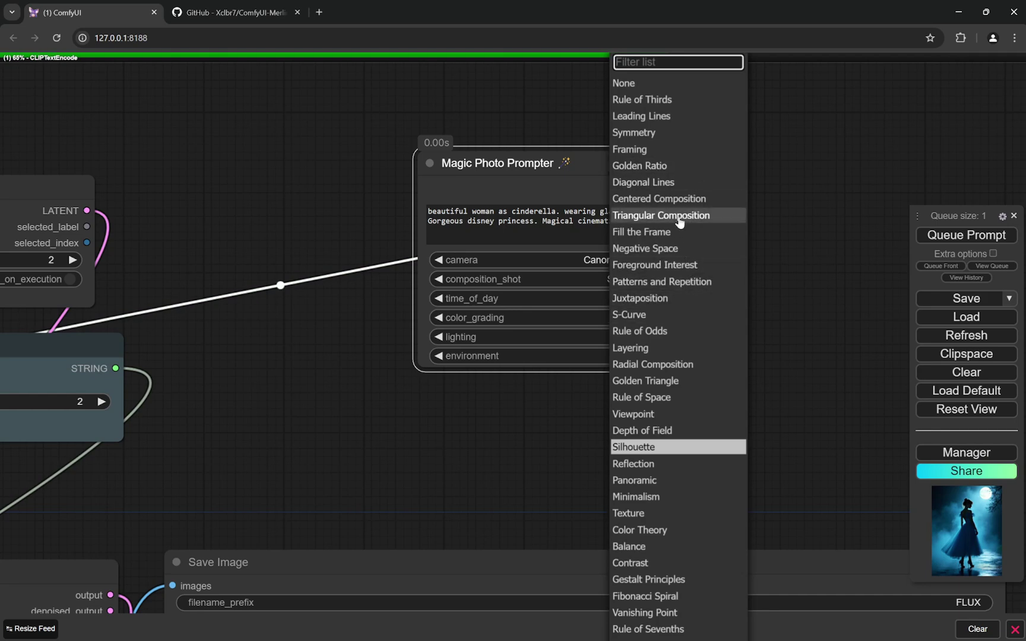
Set composition_shot to Centered Composition and time_of_day to Golden Hour
{"action": "left_click", "coordinate": [680, 200]}
{"action": "left_click", "coordinate": [643, 299]}
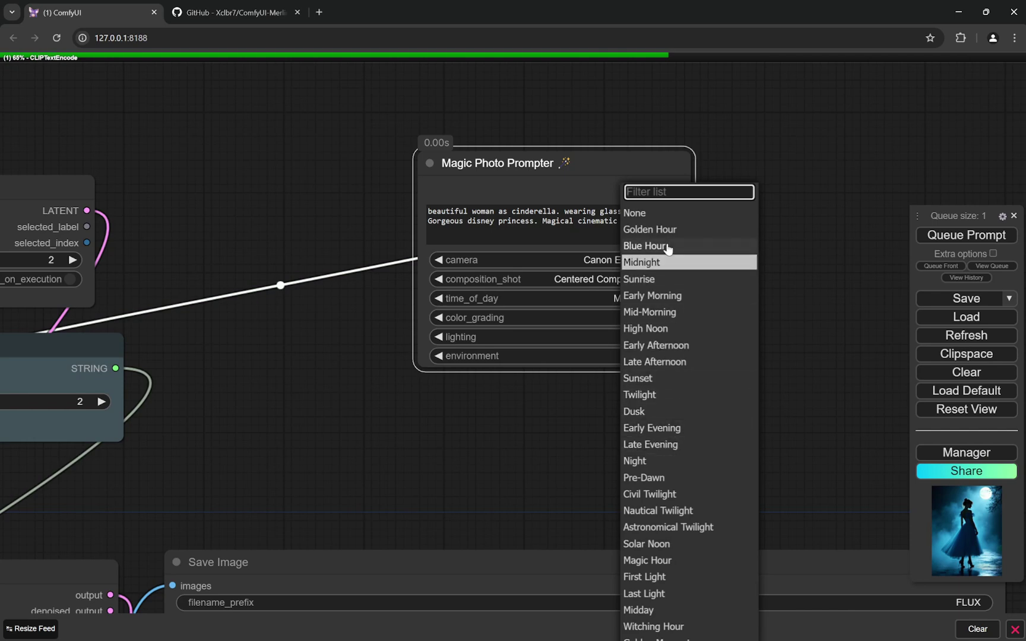
{"action": "left_click", "coordinate": [659, 229]}
Queue the golden-hour Cinderella generation and zoom around the noise and sampler nodes
{"action": "left_click", "coordinate": [946, 237]}
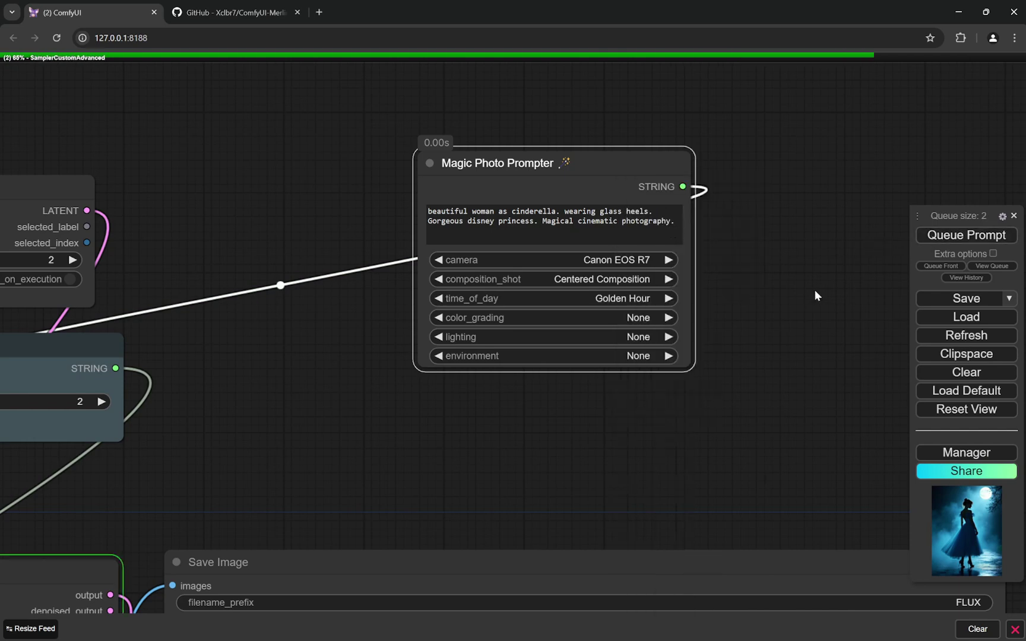
{"action": "scroll", "coordinate": [860, 298], "scroll_direction": "down", "scroll_amount": 15}
{"action": "scroll", "coordinate": [659, 351], "scroll_direction": "up", "scroll_amount": 10}
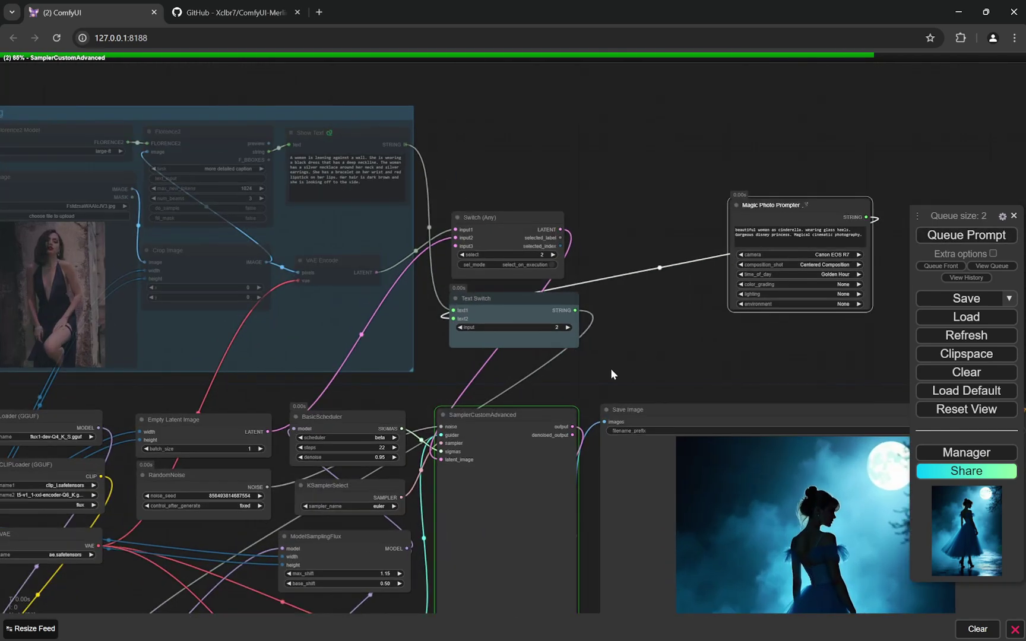
{"action": "left_click_drag", "start_coordinate": [611, 373], "coordinate": [711, 305]}
{"action": "scroll", "coordinate": [320, 460], "scroll_direction": "up", "scroll_amount": 9}
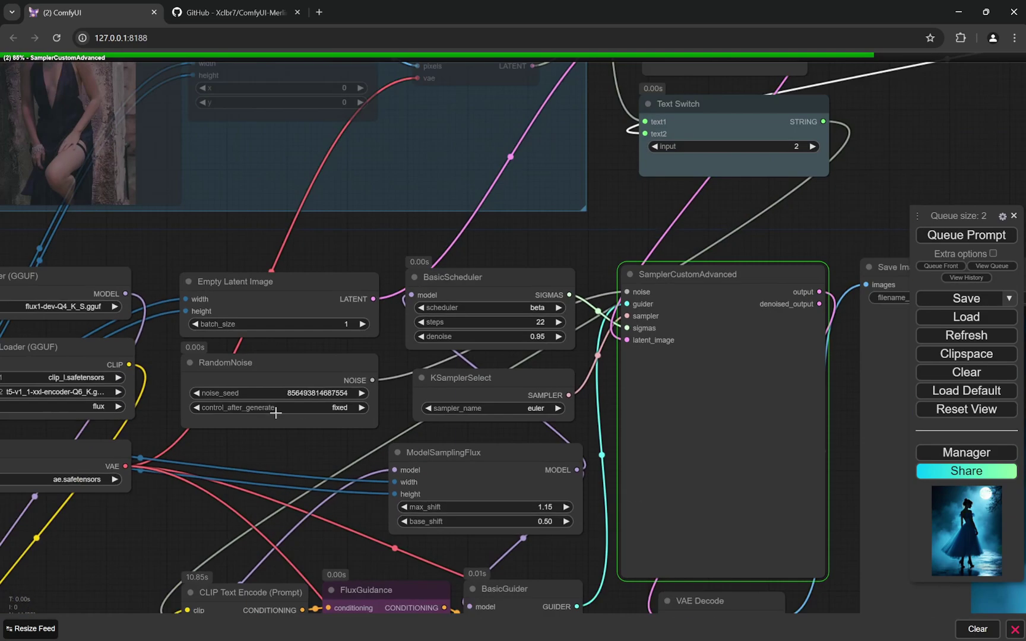
{"action": "scroll", "coordinate": [277, 412], "scroll_direction": "down", "scroll_amount": 8}
{"action": "scroll", "coordinate": [767, 199], "scroll_direction": "up", "scroll_amount": 10}
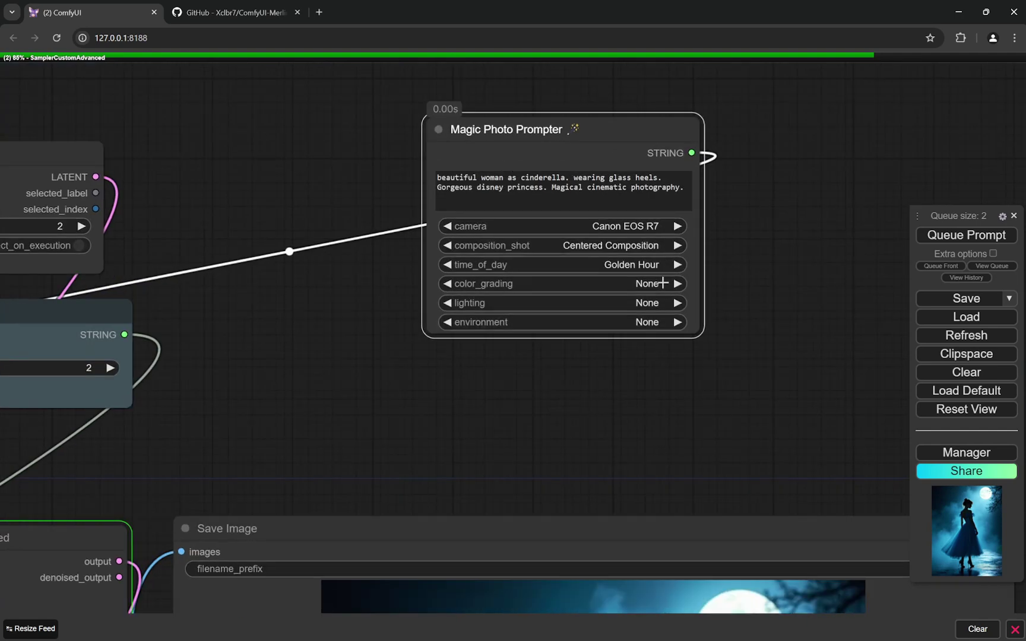
{"action": "scroll", "coordinate": [784, 384], "scroll_direction": "down", "scroll_amount": 5}
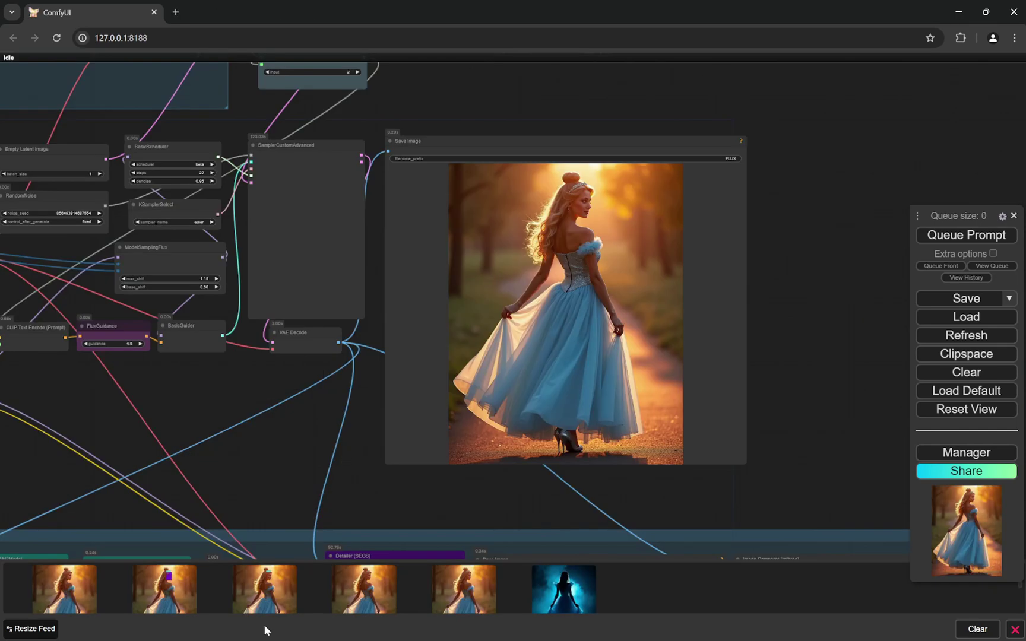
{"action": "left_click", "coordinate": [585, 596]}
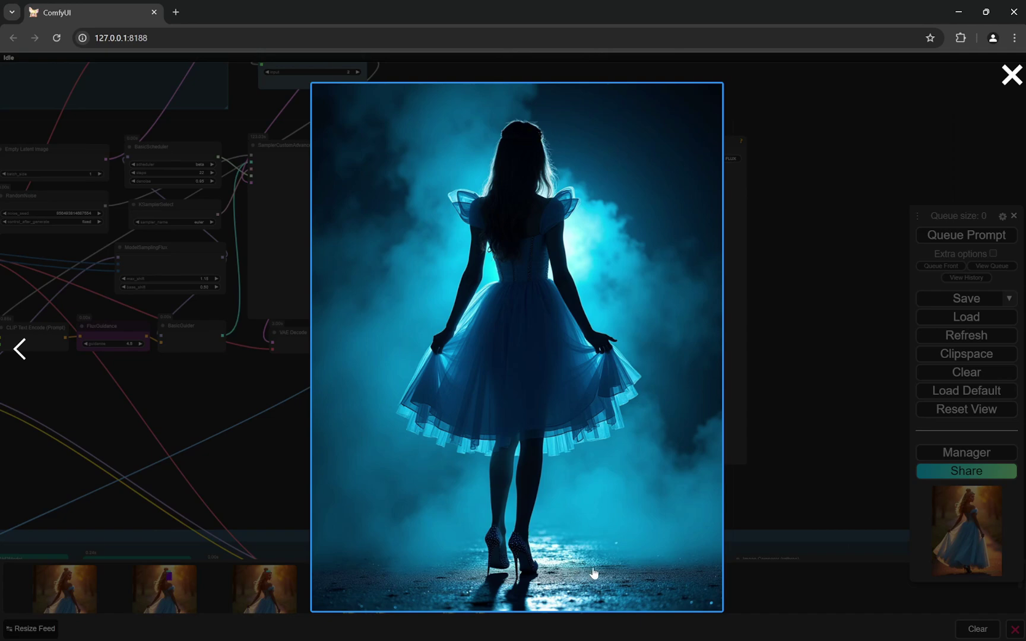
{"action": "key", "text": "Left"}
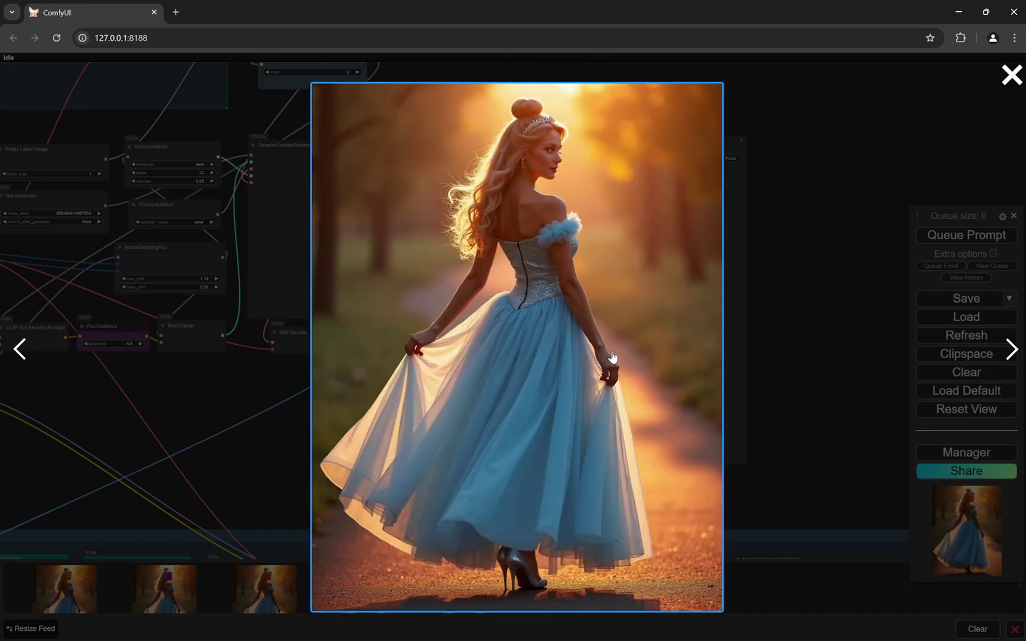
{"action": "key", "text": "Right"}
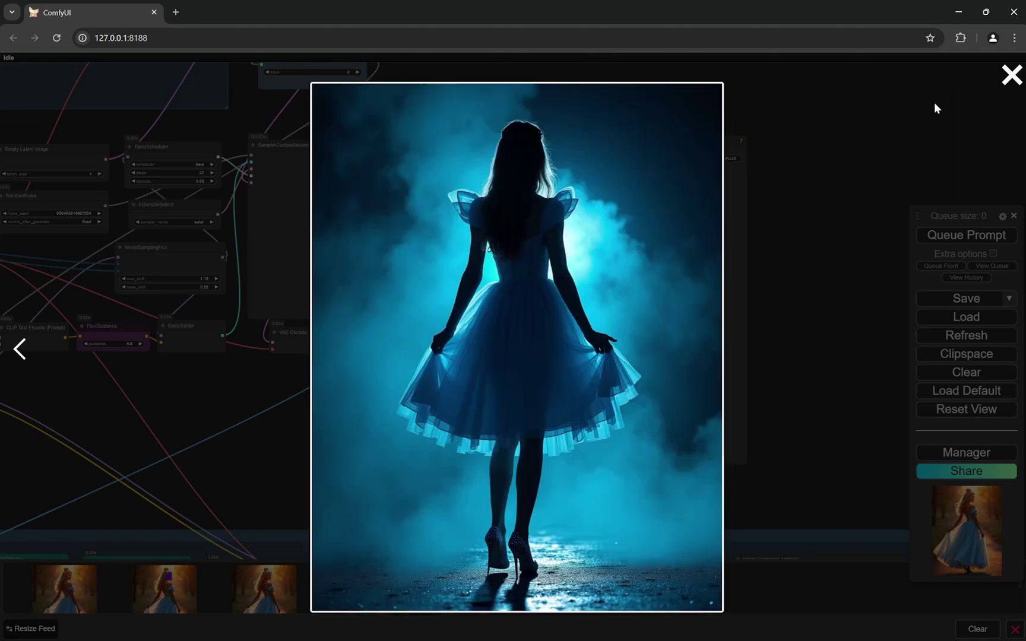
{"action": "left_click", "coordinate": [1009, 83]}
{"action": "left_click_drag", "start_coordinate": [773, 262], "coordinate": [821, 395]}
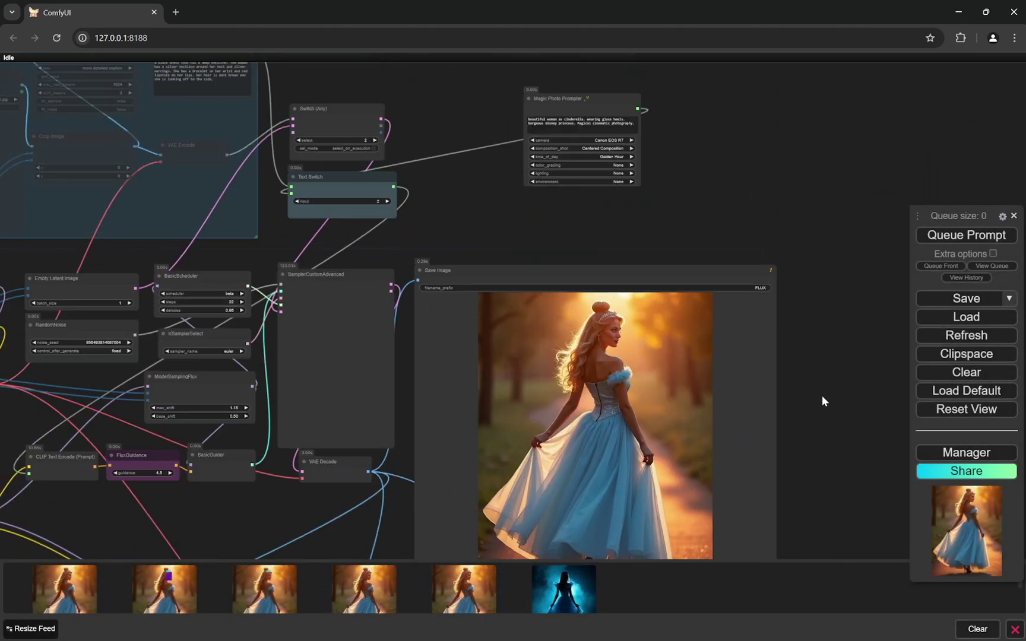
{"action": "scroll", "coordinate": [704, 173], "scroll_direction": "up", "scroll_amount": 8}
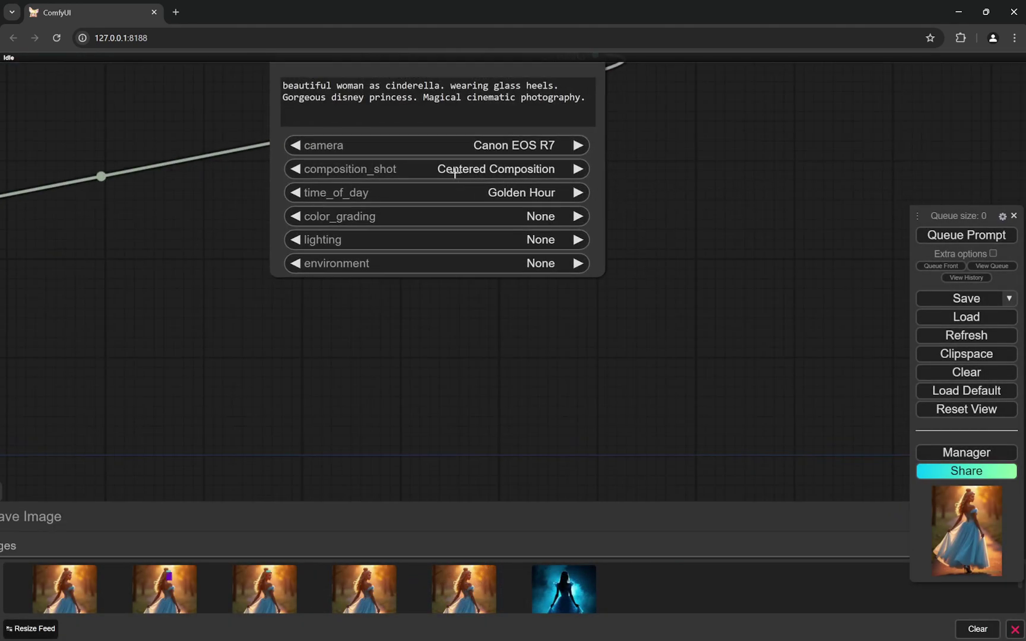
{"action": "scroll", "coordinate": [649, 291], "scroll_direction": "down", "scroll_amount": 5}
{"action": "scroll", "coordinate": [714, 203], "scroll_direction": "up", "scroll_amount": 3}
{"action": "left_click_drag", "start_coordinate": [814, 418], "coordinate": [797, 252]}
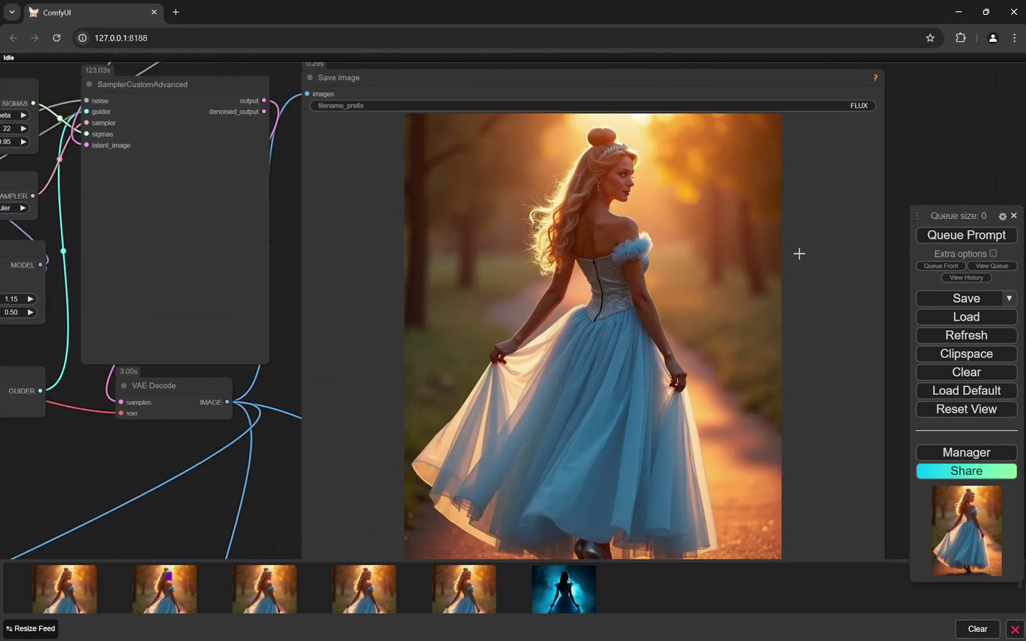
{"action": "scroll", "coordinate": [797, 254], "scroll_direction": "down", "scroll_amount": 3}
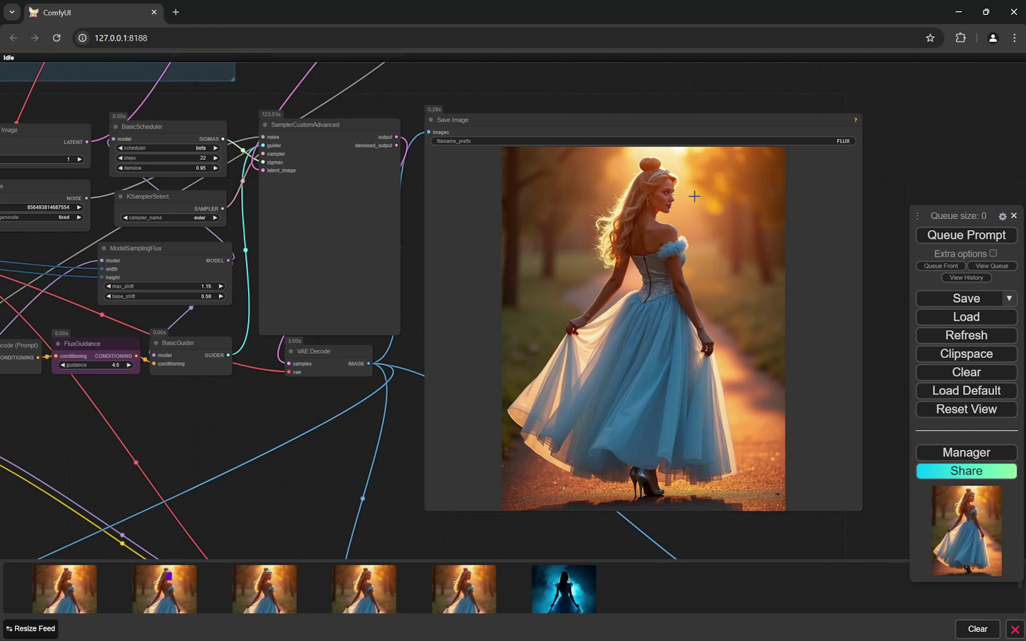
{"action": "scroll", "coordinate": [692, 193], "scroll_direction": "up", "scroll_amount": 5}
{"action": "scroll", "coordinate": [692, 193], "scroll_direction": "up", "scroll_amount": 6}
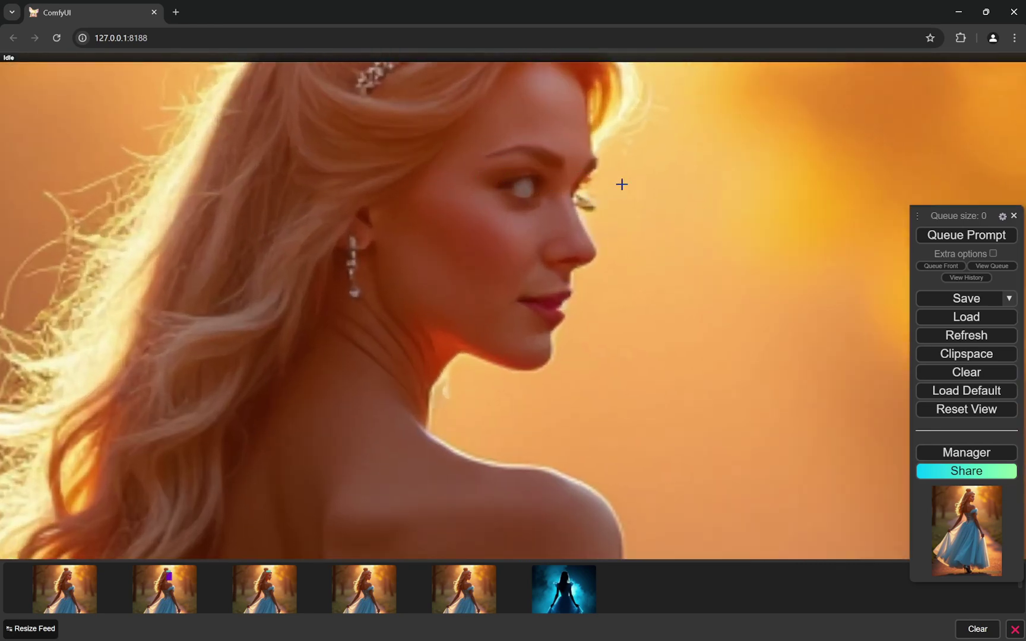
{"action": "scroll", "coordinate": [462, 173], "scroll_direction": "down", "scroll_amount": 1}
{"action": "scroll", "coordinate": [462, 174], "scroll_direction": "down", "scroll_amount": 20}
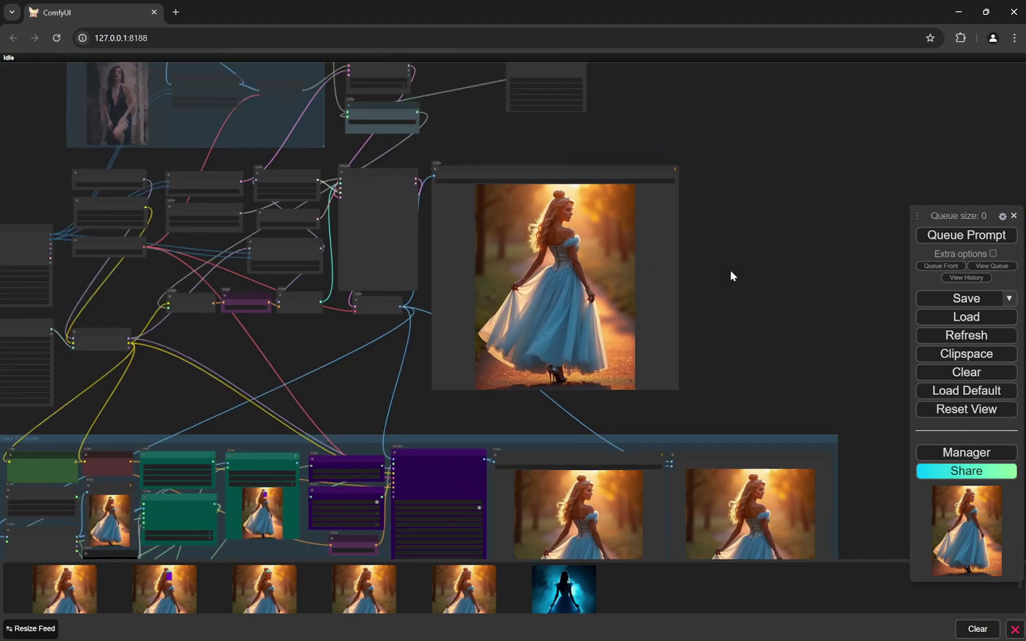
{"action": "left_click_drag", "start_coordinate": [779, 348], "coordinate": [744, 206]}
{"action": "scroll", "coordinate": [744, 206], "scroll_direction": "down", "scroll_amount": 3}
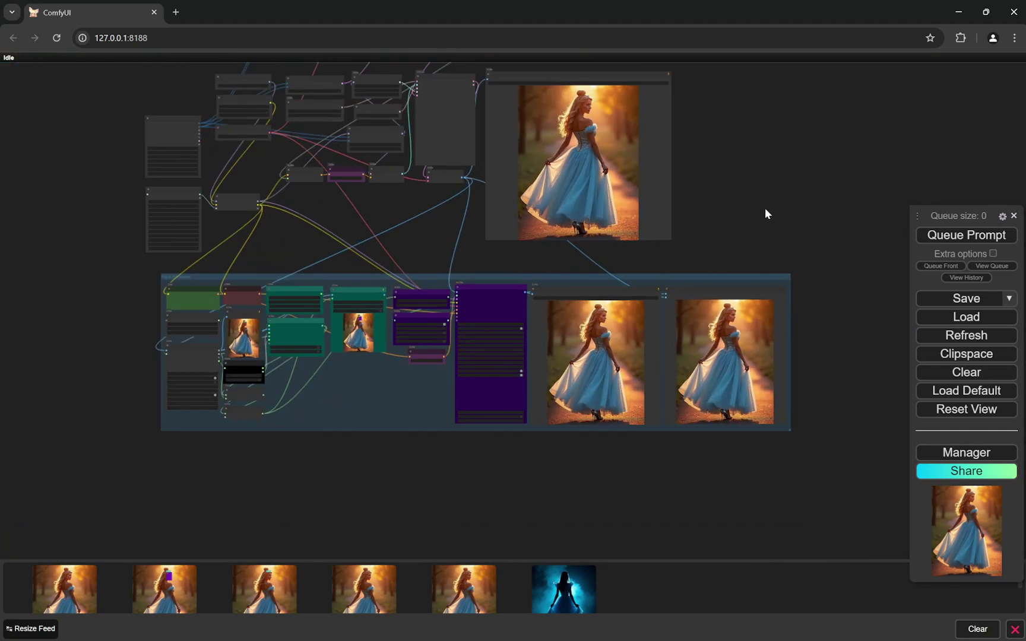
{"action": "scroll", "coordinate": [765, 327], "scroll_direction": "up", "scroll_amount": 20}
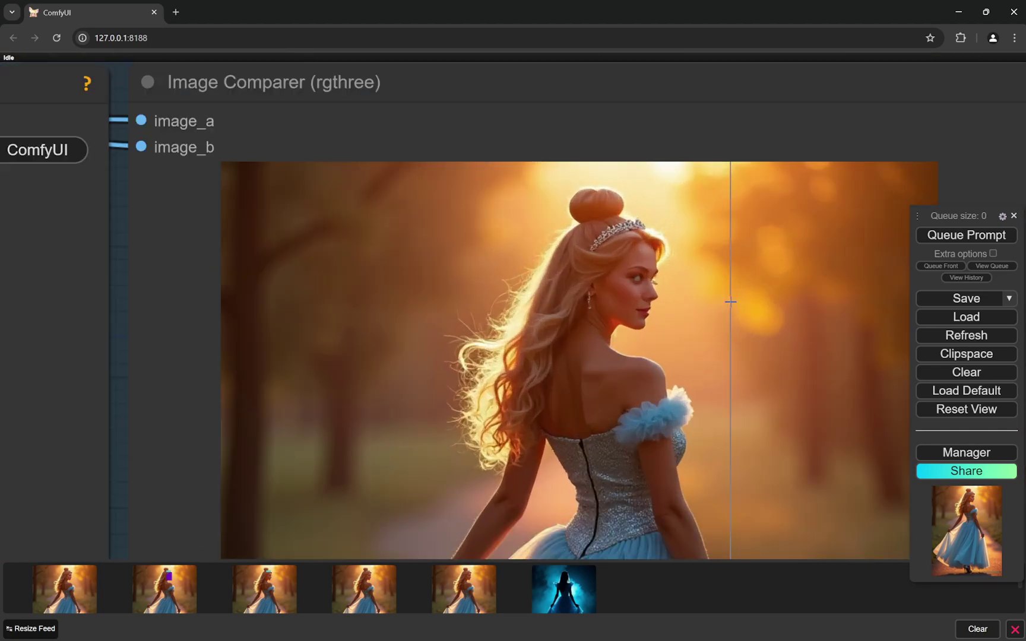
{"action": "scroll", "coordinate": [684, 277], "scroll_direction": "up", "scroll_amount": 5}
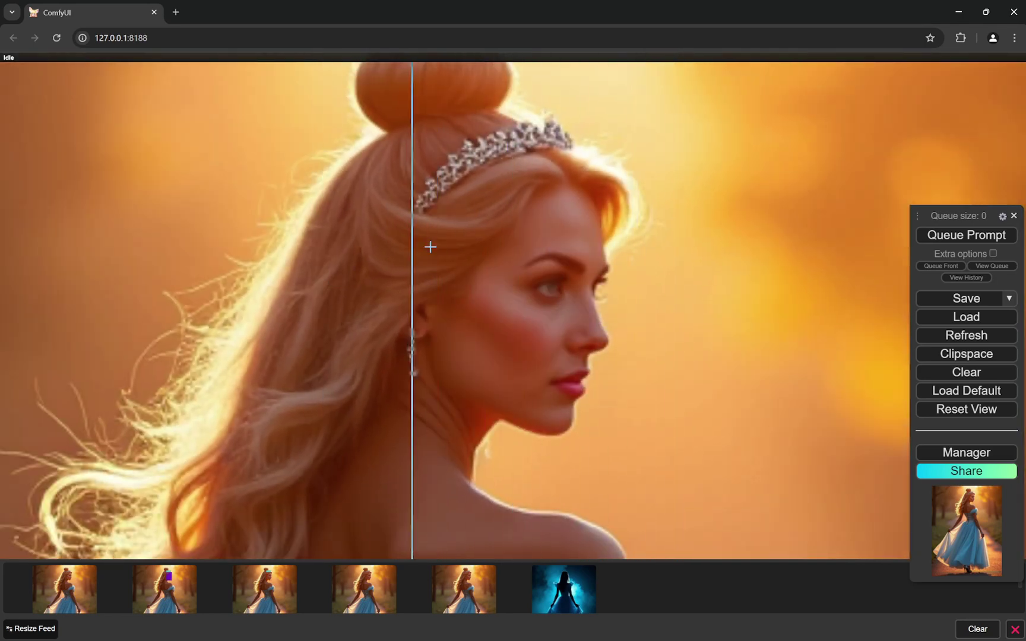
{"action": "scroll", "coordinate": [306, 211], "scroll_direction": "down", "scroll_amount": 10}
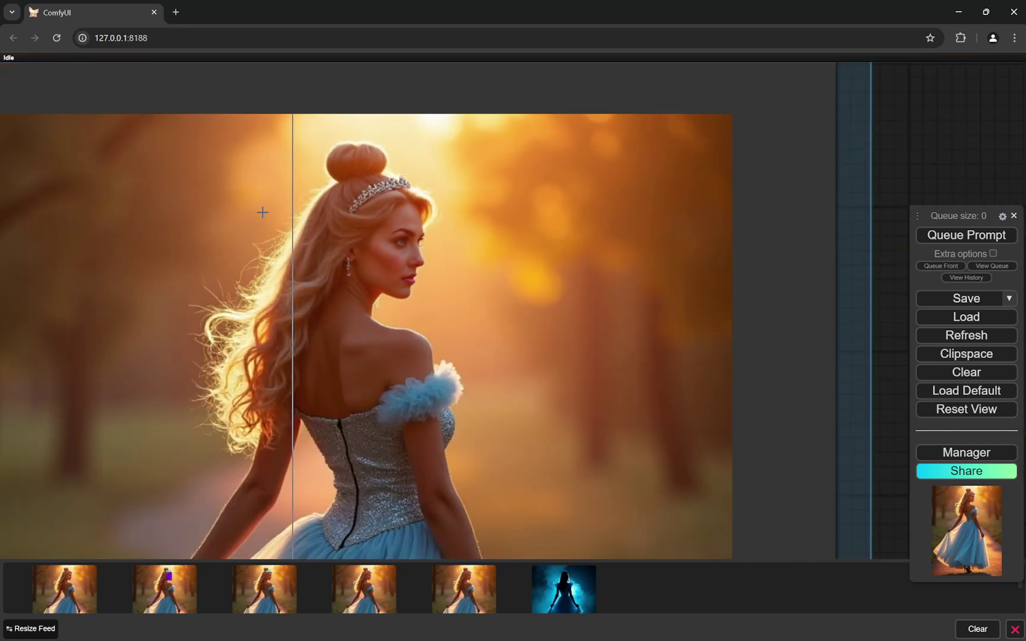
{"action": "scroll", "coordinate": [253, 212], "scroll_direction": "down", "scroll_amount": 5}
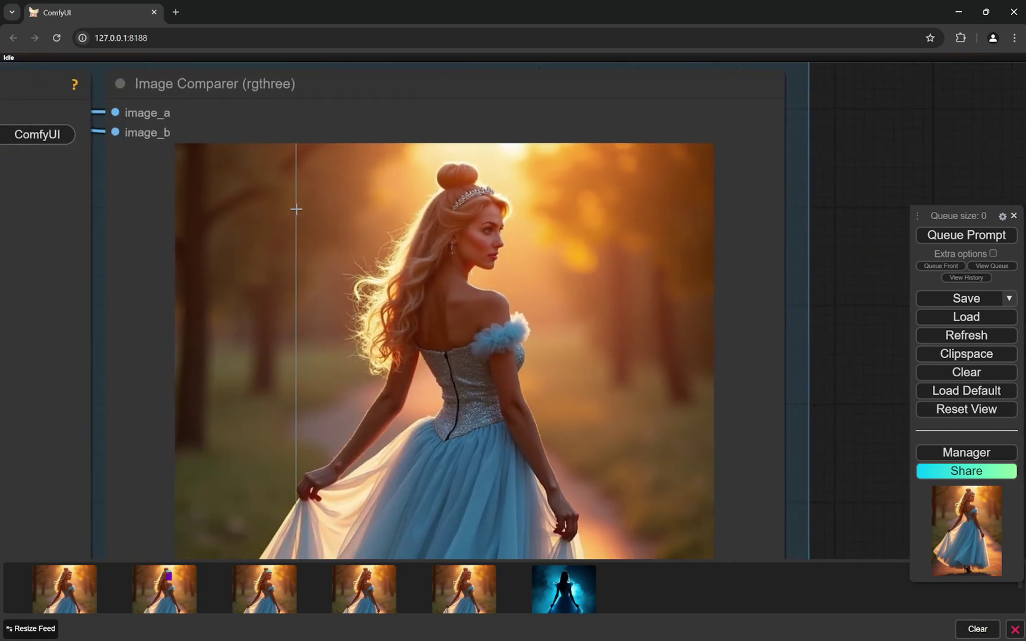
{"action": "scroll", "coordinate": [529, 237], "scroll_direction": "down", "scroll_amount": 3}
{"action": "left_click_drag", "start_coordinate": [849, 178], "coordinate": [835, 356]}
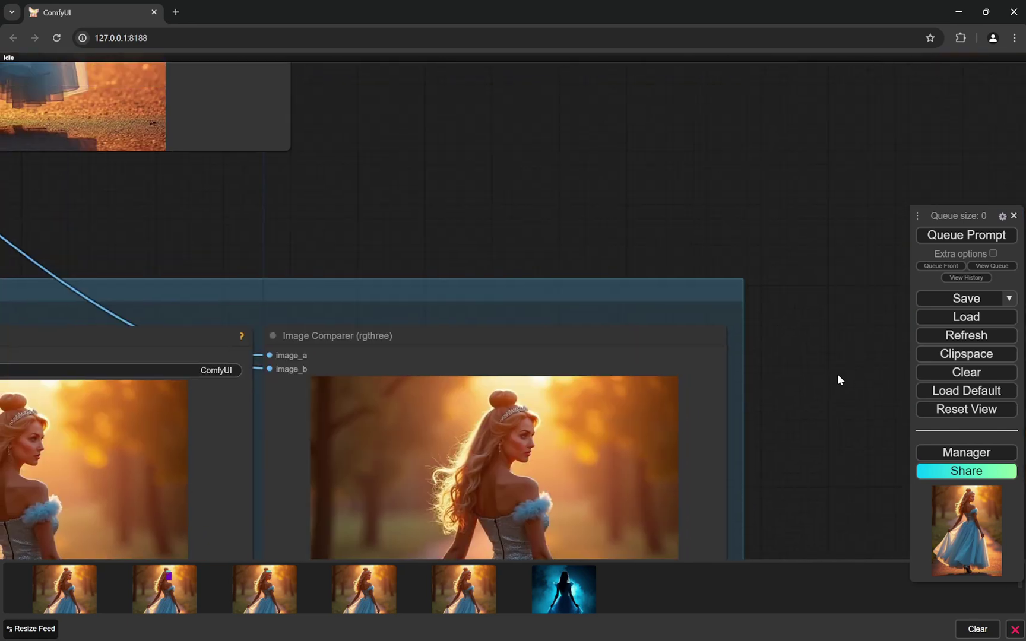
{"action": "scroll", "coordinate": [834, 352], "scroll_direction": "down", "scroll_amount": 3}
{"action": "left_click_drag", "start_coordinate": [623, 105], "coordinate": [810, 444]}
{"action": "scroll", "coordinate": [682, 201], "scroll_direction": "up", "scroll_amount": 2}
{"action": "left_click_drag", "start_coordinate": [682, 201], "coordinate": [713, 323]}
{"action": "scroll", "coordinate": [713, 323], "scroll_direction": "up", "scroll_amount": 5}
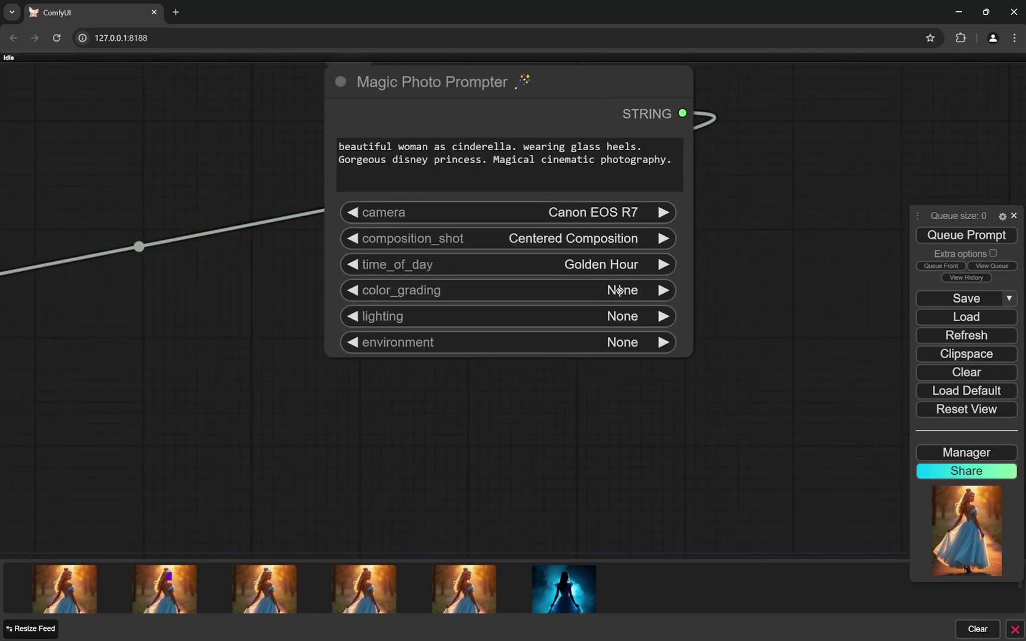
{"action": "left_click", "coordinate": [619, 291]}
{"action": "left_click", "coordinate": [778, 386]}
{"action": "left_click", "coordinate": [624, 316]}
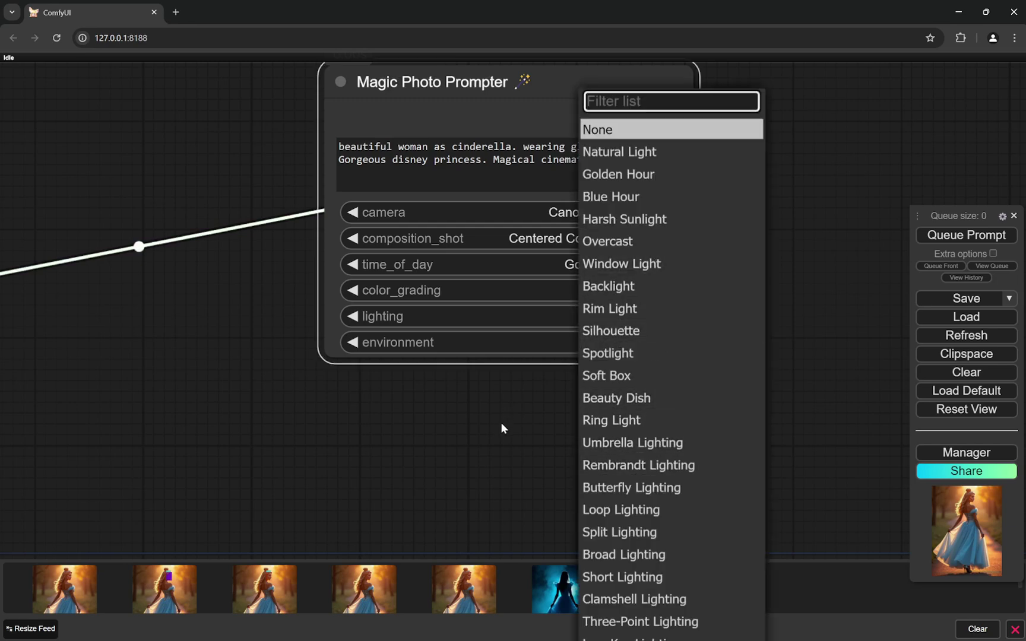
{"action": "scroll", "coordinate": [618, 510], "scroll_direction": "down", "scroll_amount": 2}
{"action": "left_click", "coordinate": [561, 584]}
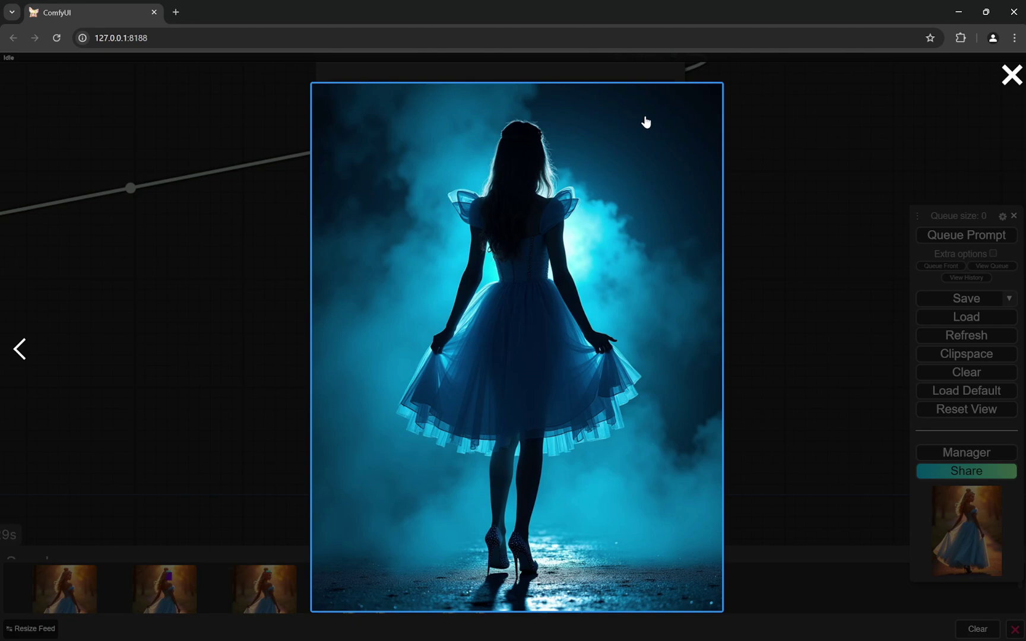
{"action": "left_click", "coordinate": [1008, 89]}
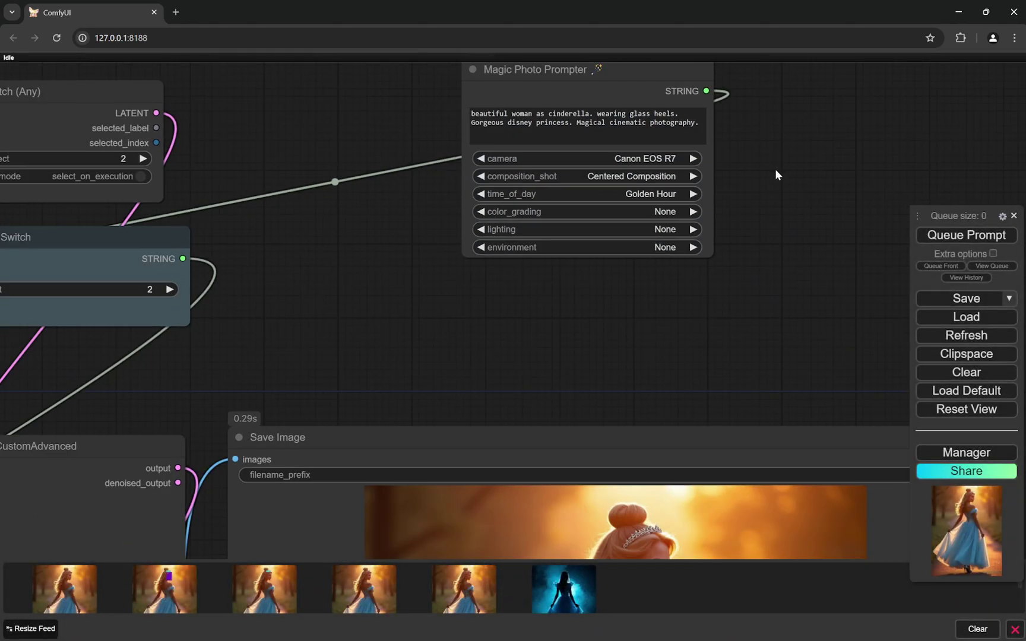
Wire a new Show Text node, found by searching 'show', from the prompter's STRING output and place it beside the prompter
{"action": "scroll", "coordinate": [774, 168], "scroll_direction": "down", "scroll_amount": 4}
{"action": "scroll", "coordinate": [775, 169], "scroll_direction": "up", "scroll_amount": 5}
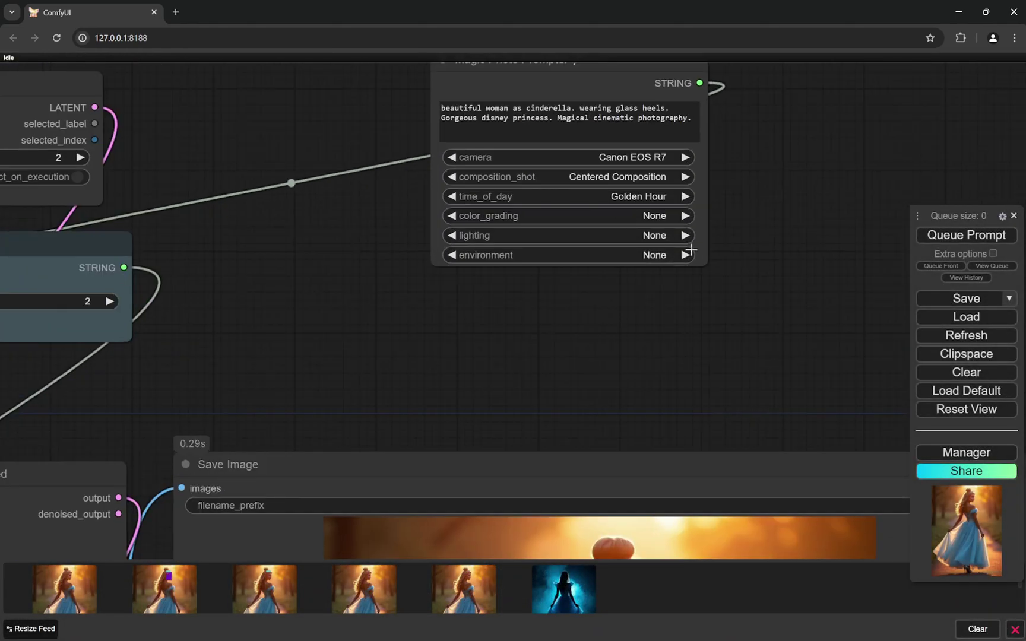
{"action": "left_click_drag", "start_coordinate": [781, 189], "coordinate": [767, 297]}
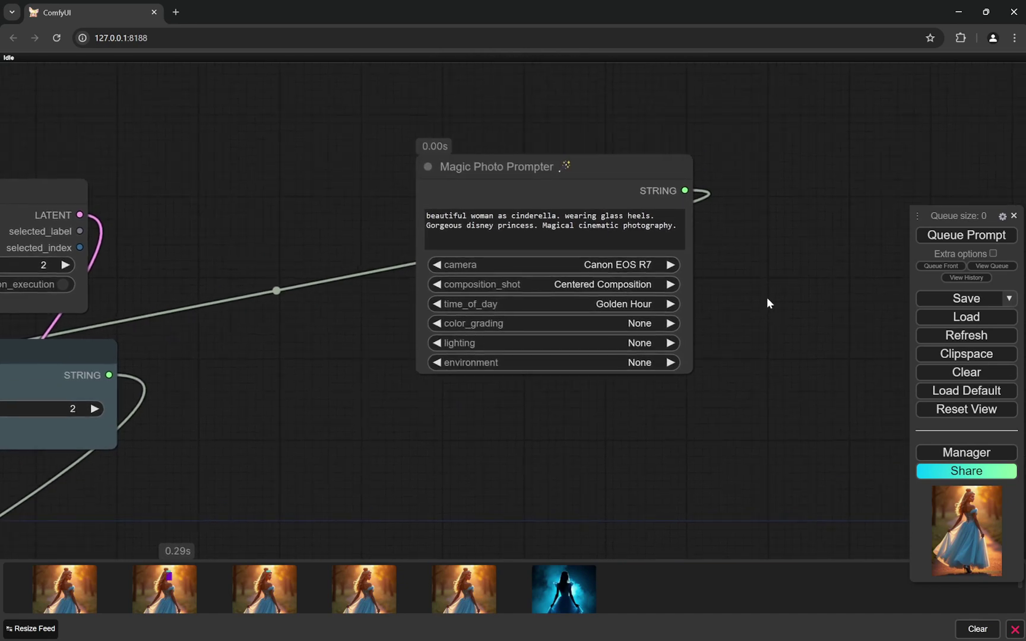
{"action": "scroll", "coordinate": [809, 261], "scroll_direction": "down", "scroll_amount": 2}
{"action": "left_click_drag", "start_coordinate": [808, 262], "coordinate": [552, 263]}
{"action": "scroll", "coordinate": [518, 255], "scroll_direction": "down", "scroll_amount": 2}
{"action": "scroll", "coordinate": [518, 255], "scroll_direction": "up", "scroll_amount": 3}
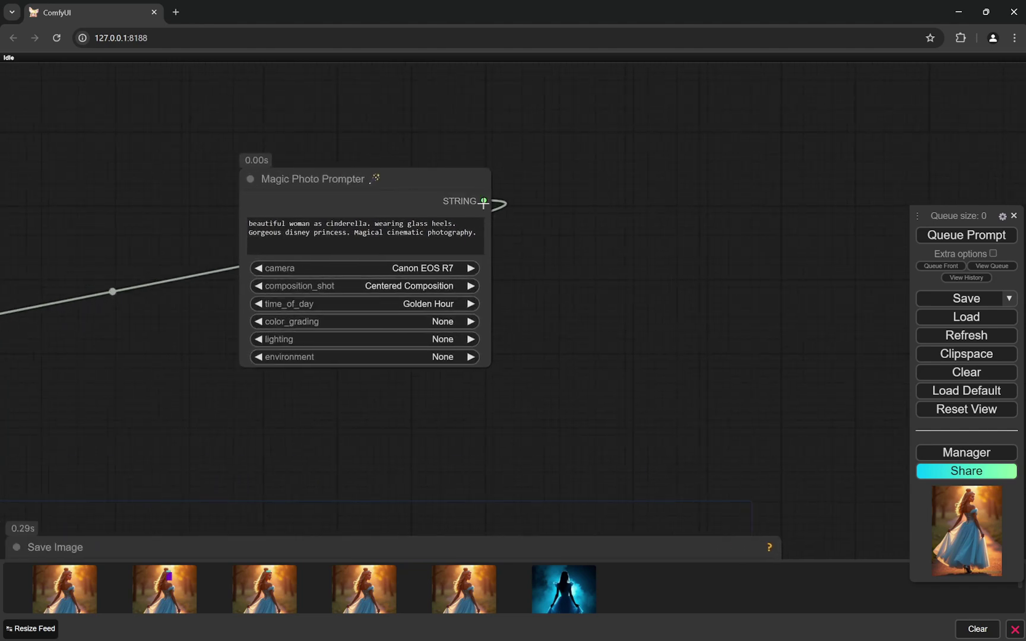
{"action": "left_click_drag", "start_coordinate": [484, 201], "coordinate": [665, 258]}
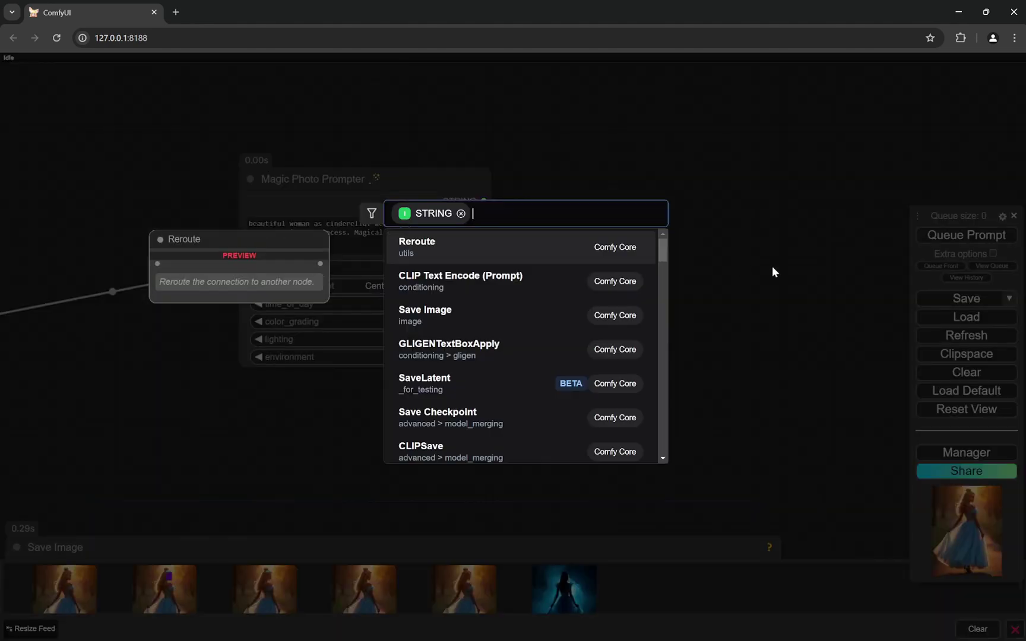
{"action": "type", "text": "show"}
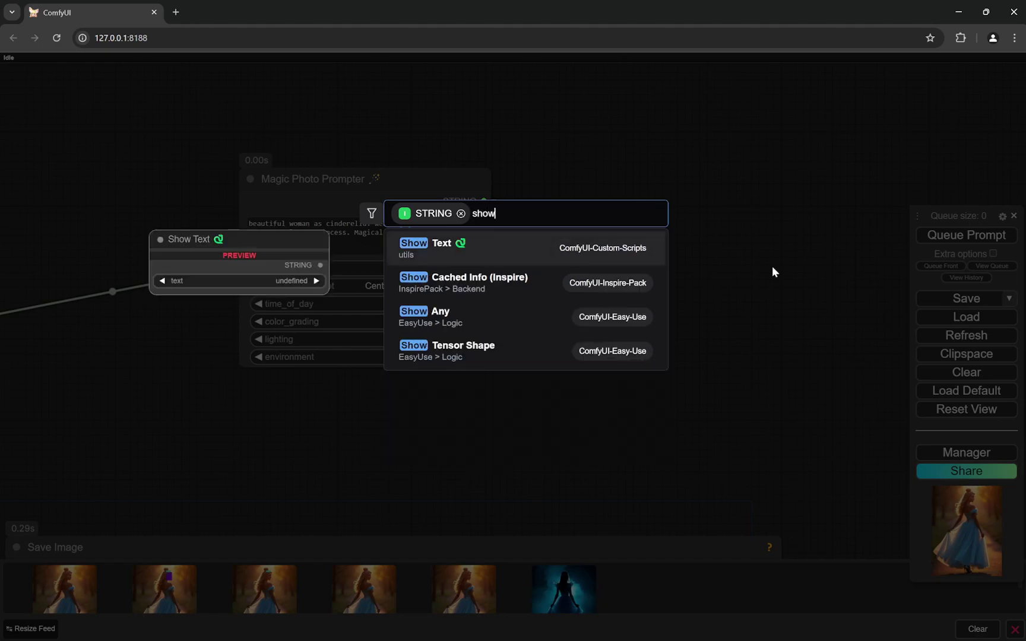
{"action": "left_click", "coordinate": [616, 258]}
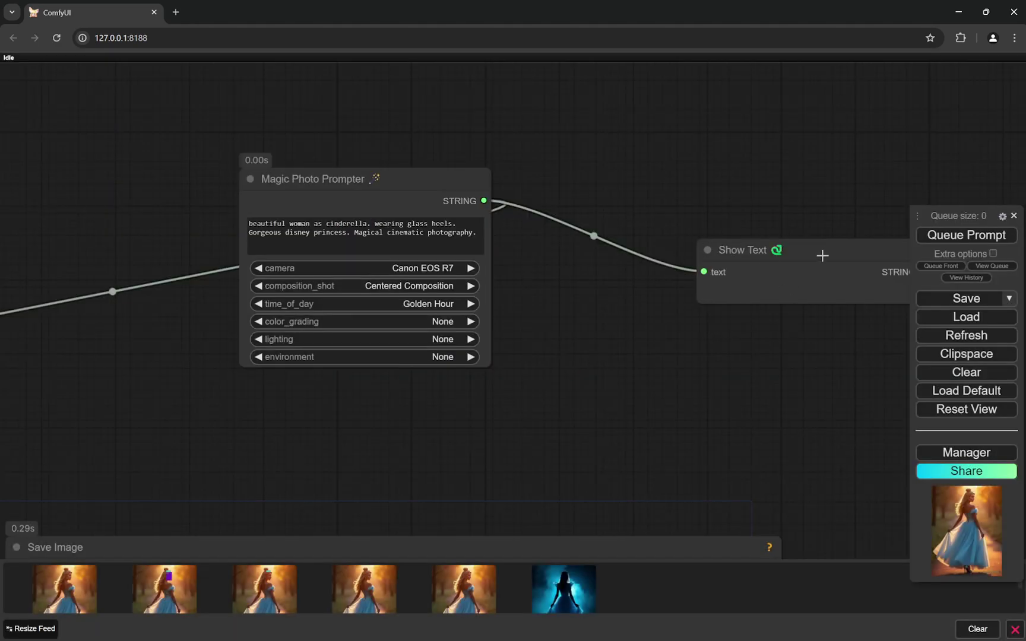
{"action": "left_click_drag", "start_coordinate": [819, 255], "coordinate": [673, 201]}
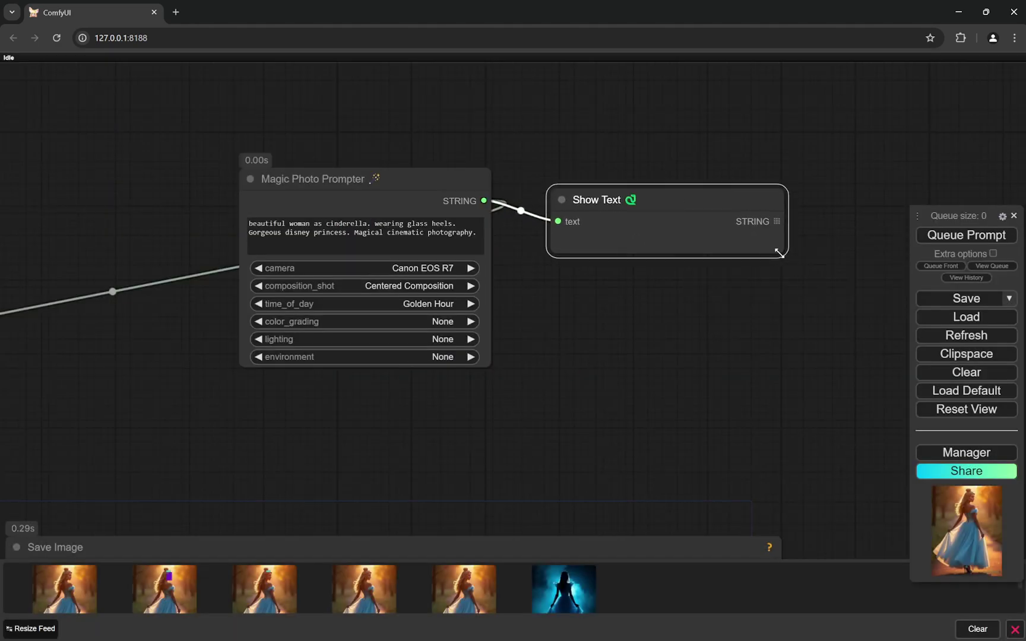
Enlarge the Show Text node, then delete it from the graph
{"action": "left_click_drag", "start_coordinate": [786, 257], "coordinate": [823, 392]}
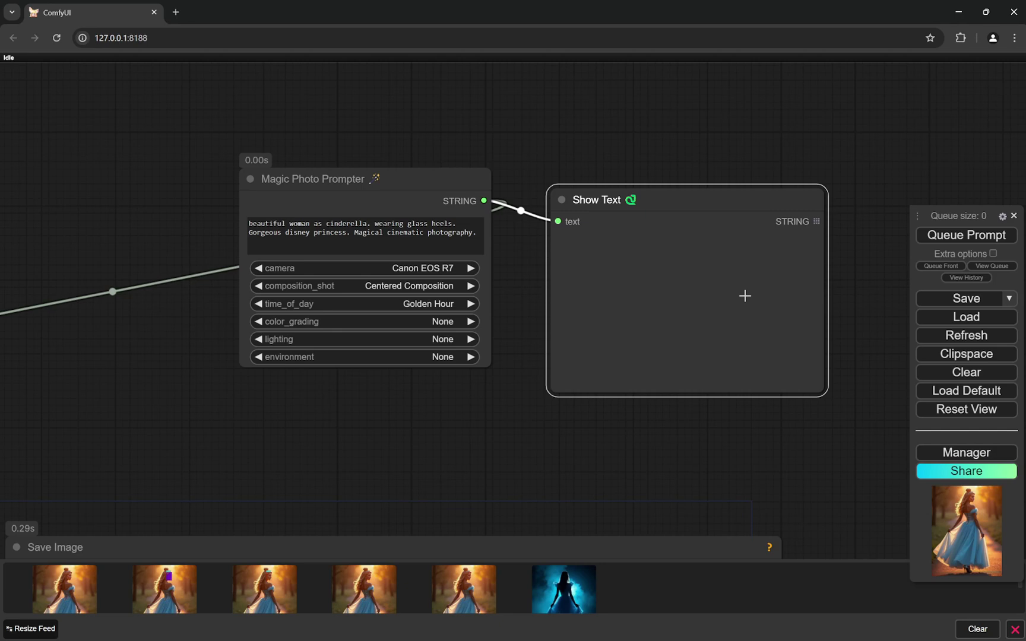
{"action": "key", "text": "Delete"}
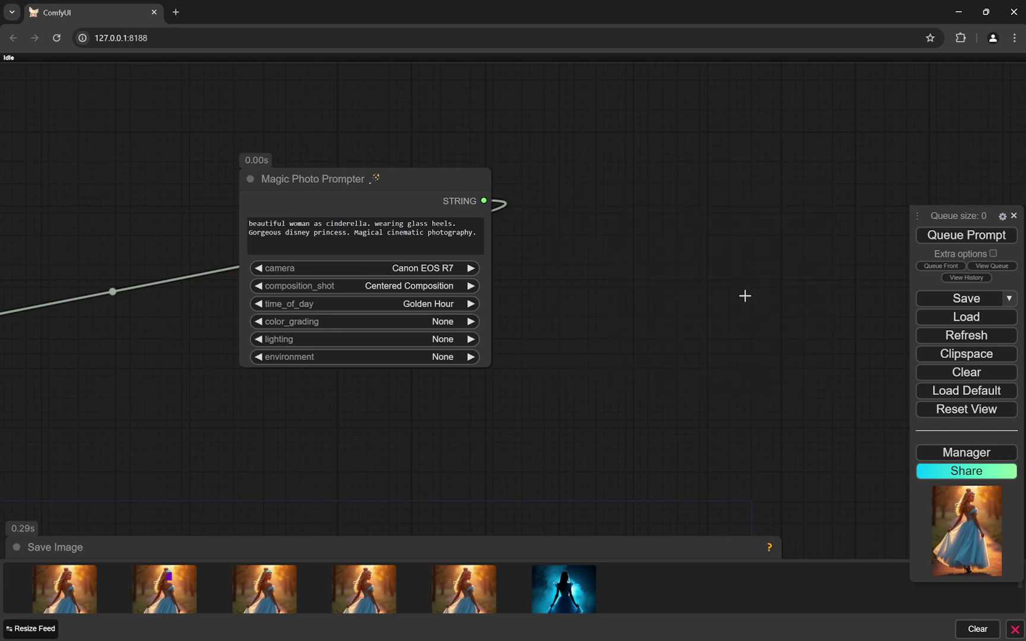
Enlarge the Magic Photo Prompter and switch camera, composition_shot and time_of_day to None
{"action": "scroll", "coordinate": [673, 312], "scroll_direction": "down", "scroll_amount": 3}
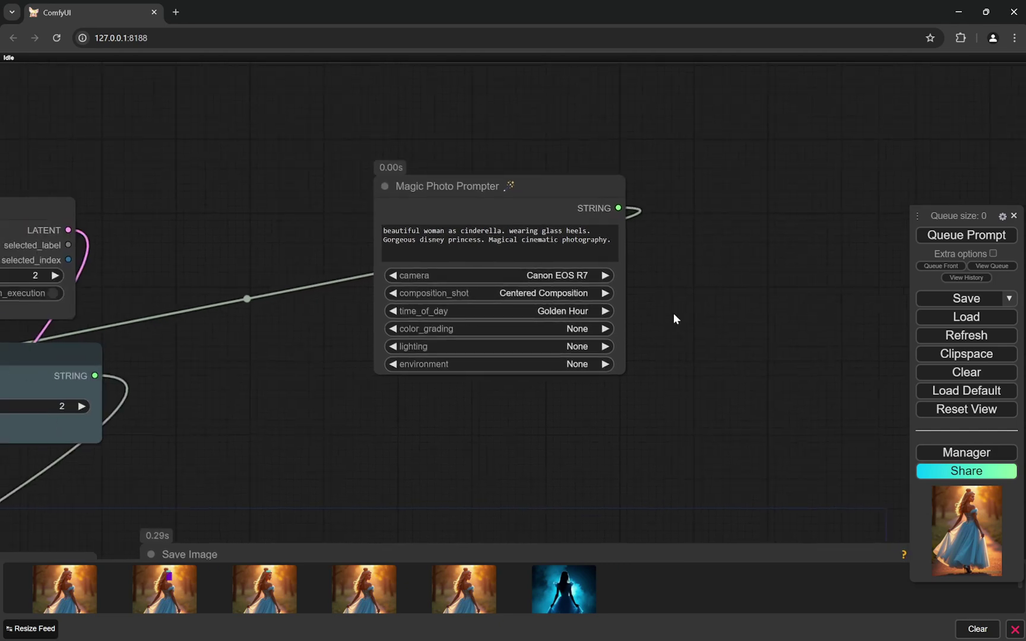
{"action": "scroll", "coordinate": [674, 312], "scroll_direction": "up", "scroll_amount": 5}
{"action": "left_click_drag", "start_coordinate": [613, 383], "coordinate": [644, 458]}
{"action": "left_click", "coordinate": [596, 347]}
{"action": "left_click", "coordinate": [610, 88]}
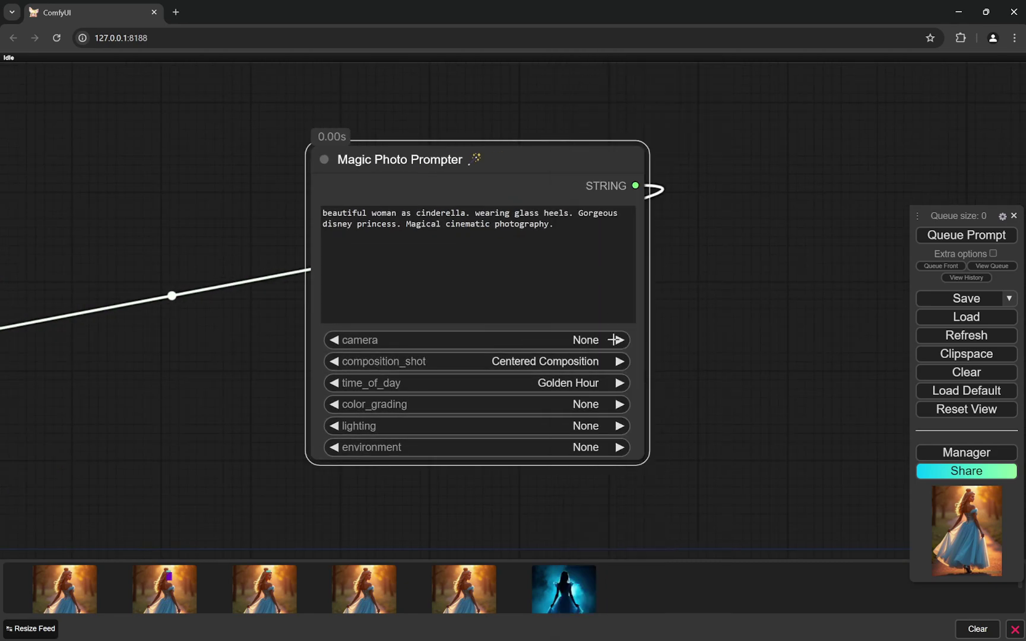
{"action": "left_click", "coordinate": [600, 361]}
{"action": "left_click", "coordinate": [610, 88]}
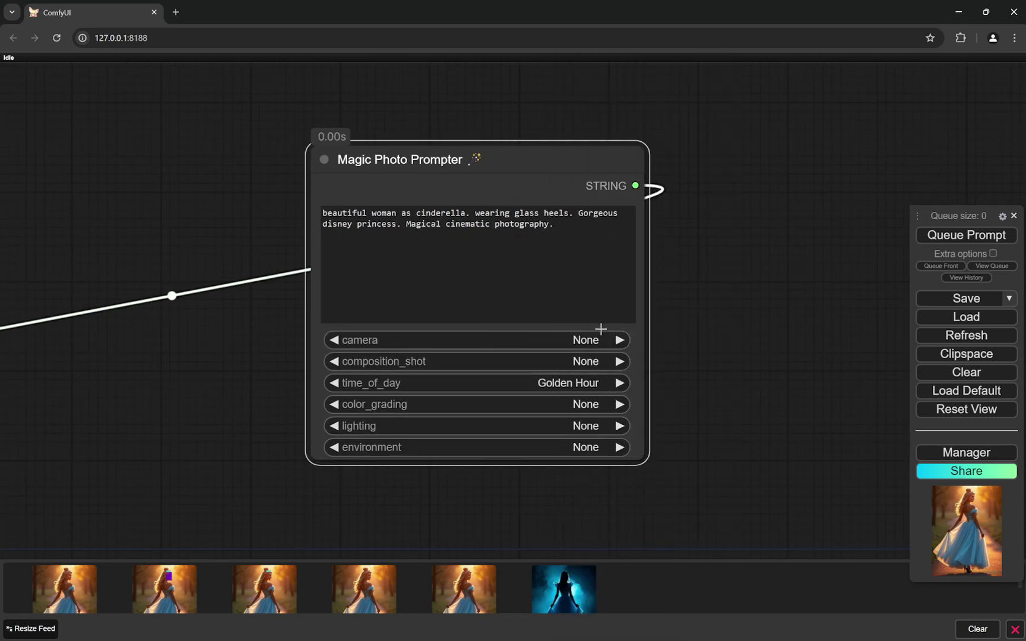
{"action": "left_click", "coordinate": [584, 383]}
{"action": "left_click", "coordinate": [614, 186]}
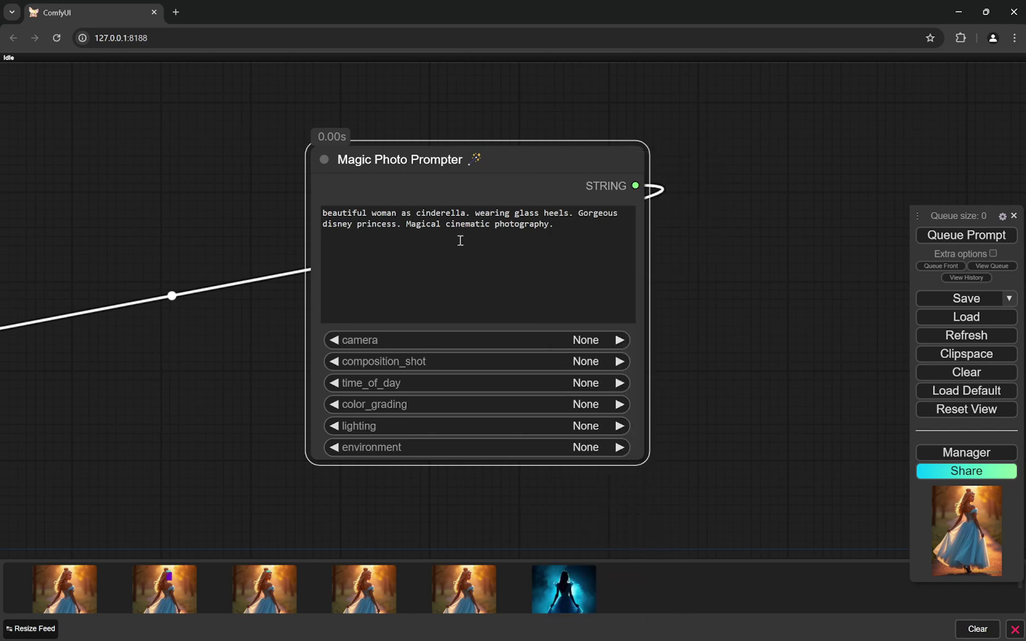